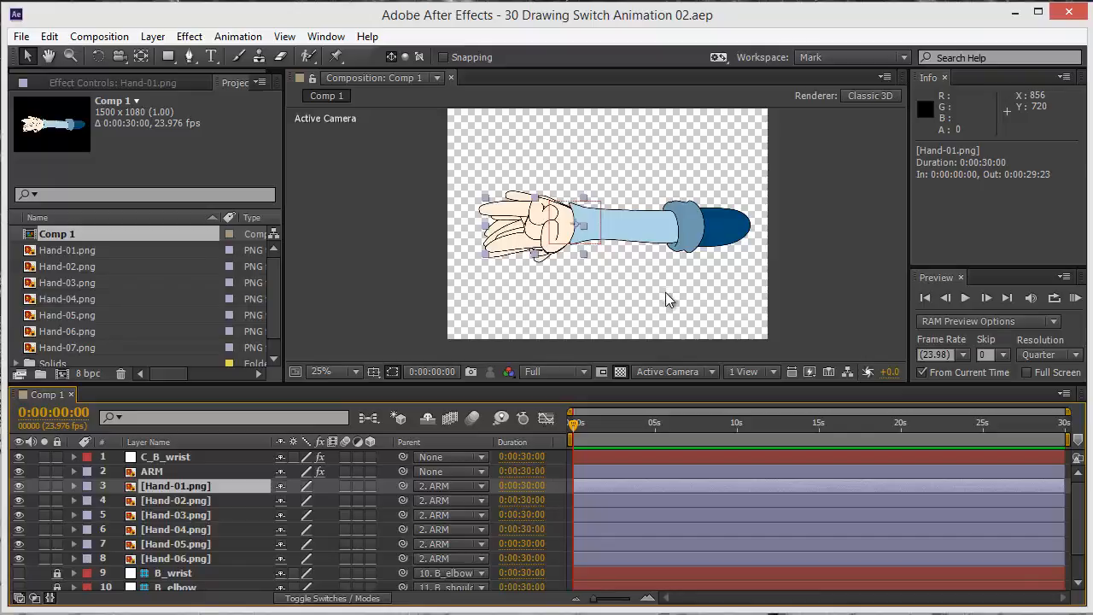
# Zoom in on the arm, test how it bends by moving the C_B_wrist controller, and undo both moves
pyautogui.press('.')
pyautogui.click(602, 303)
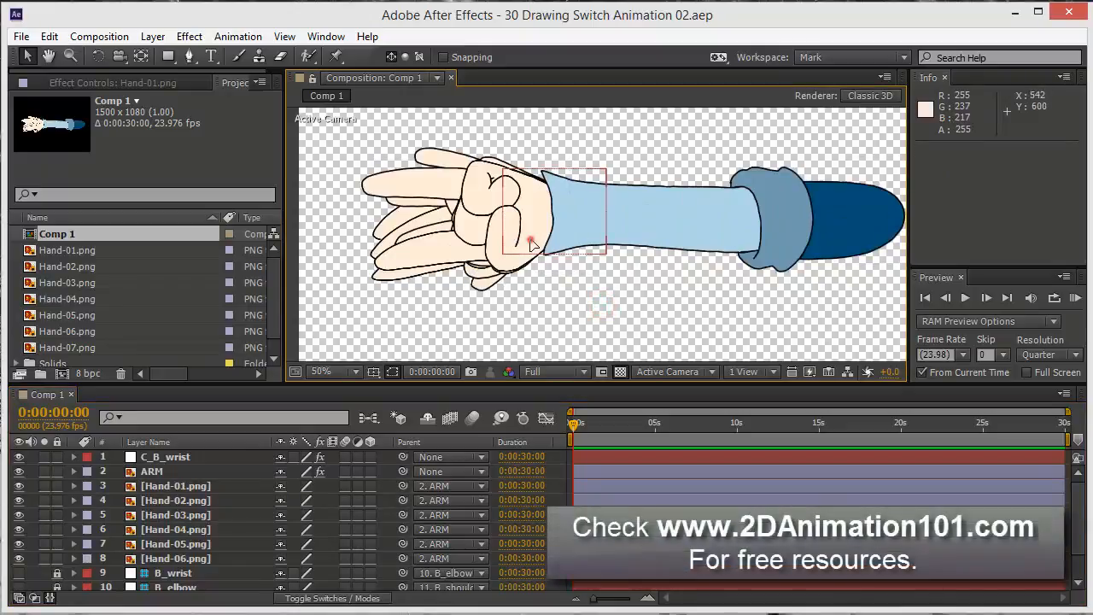
pyautogui.moveTo(546, 257); pyautogui.dragTo(554, 232)
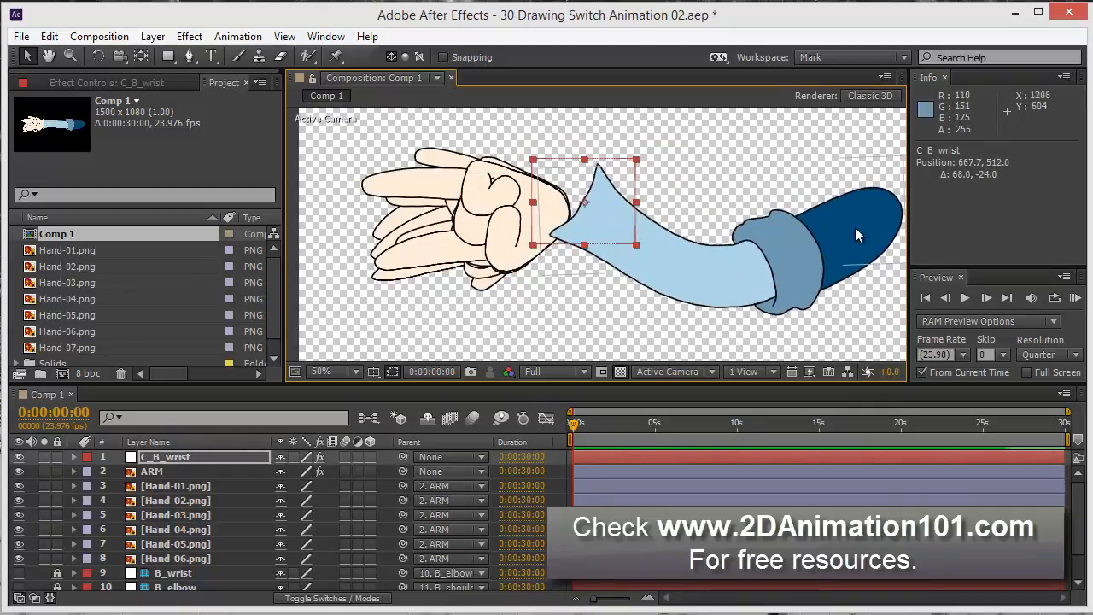
pyautogui.moveTo(560, 223)
pyautogui.mouseDown()
pyautogui.moveTo(586, 226)
pyautogui.moveTo(541, 223)
pyautogui.moveTo(580, 220)
pyautogui.moveTo(576, 206)
pyautogui.moveTo(581, 222)
pyautogui.mouseUp()
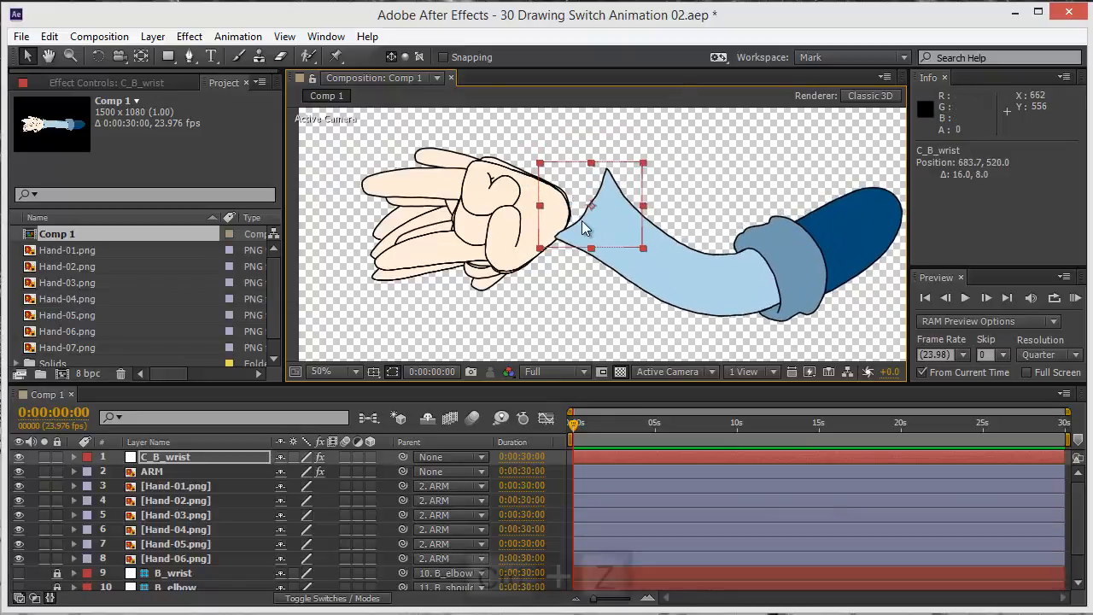
pyautogui.hotkey('ctrl', 'z')
pyautogui.hotkey('ctrl', 'z')
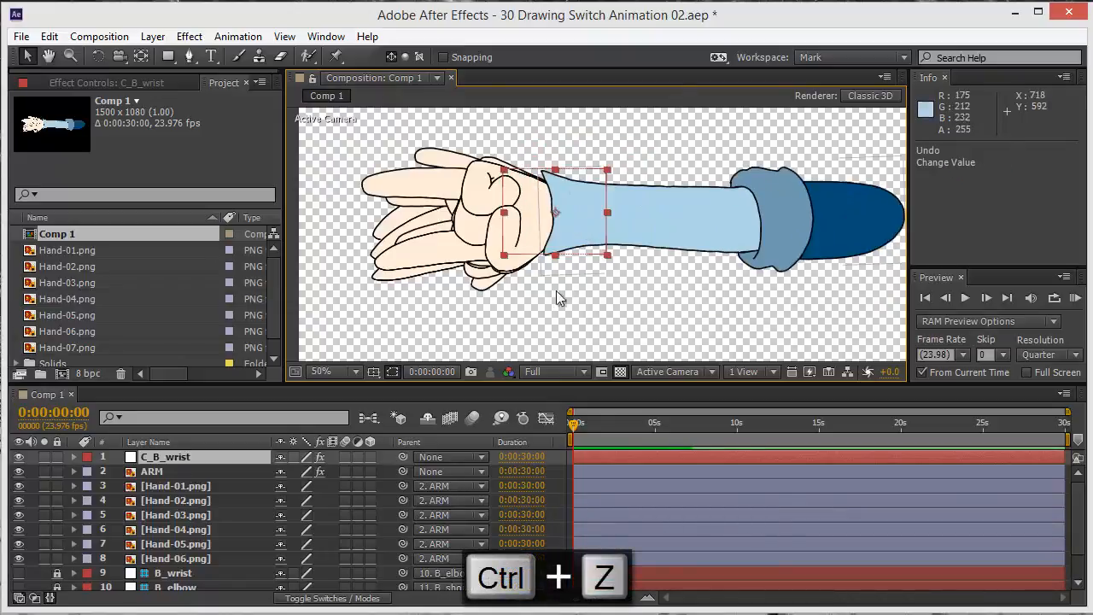
pyautogui.click(172, 486)
pyautogui.keyDown('shift'); pyautogui.click(177, 559); pyautogui.keyUp('shift')
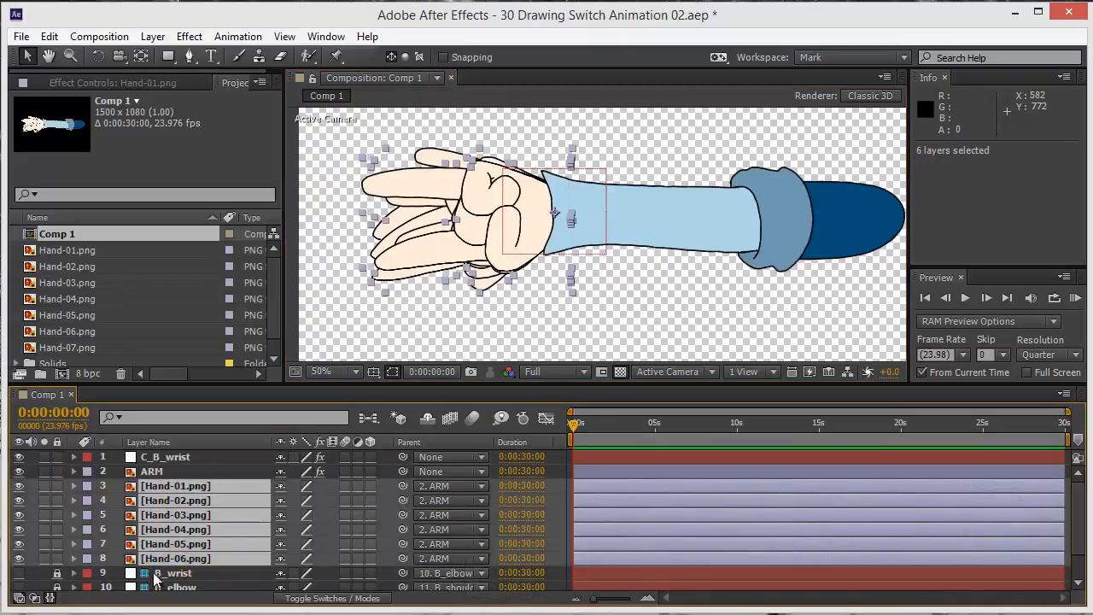
pyautogui.click(168, 470)
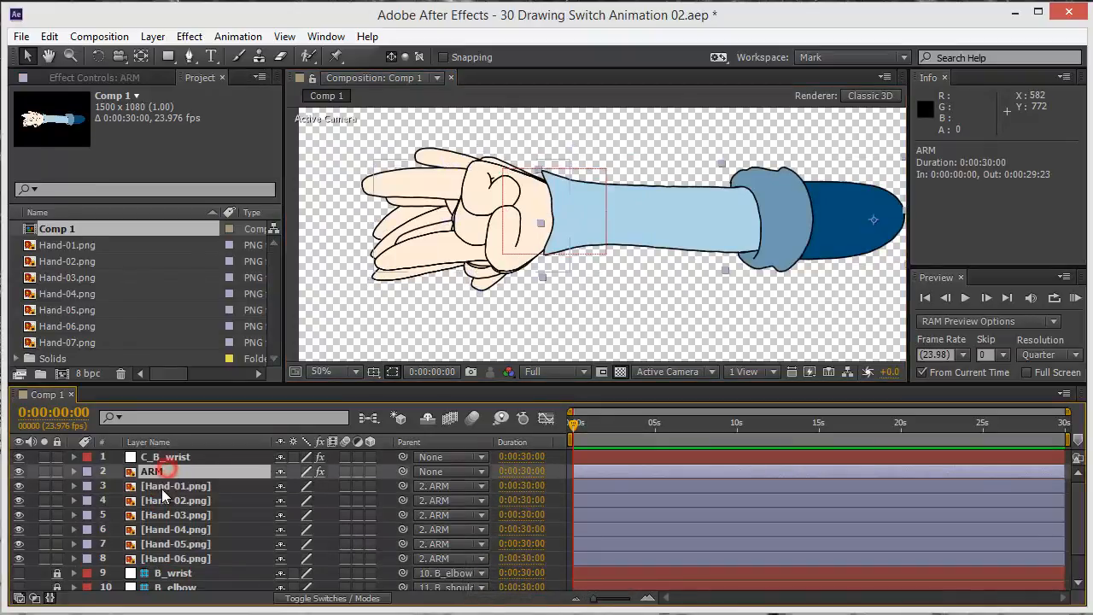
pyautogui.click(161, 487)
pyautogui.click(45, 486)
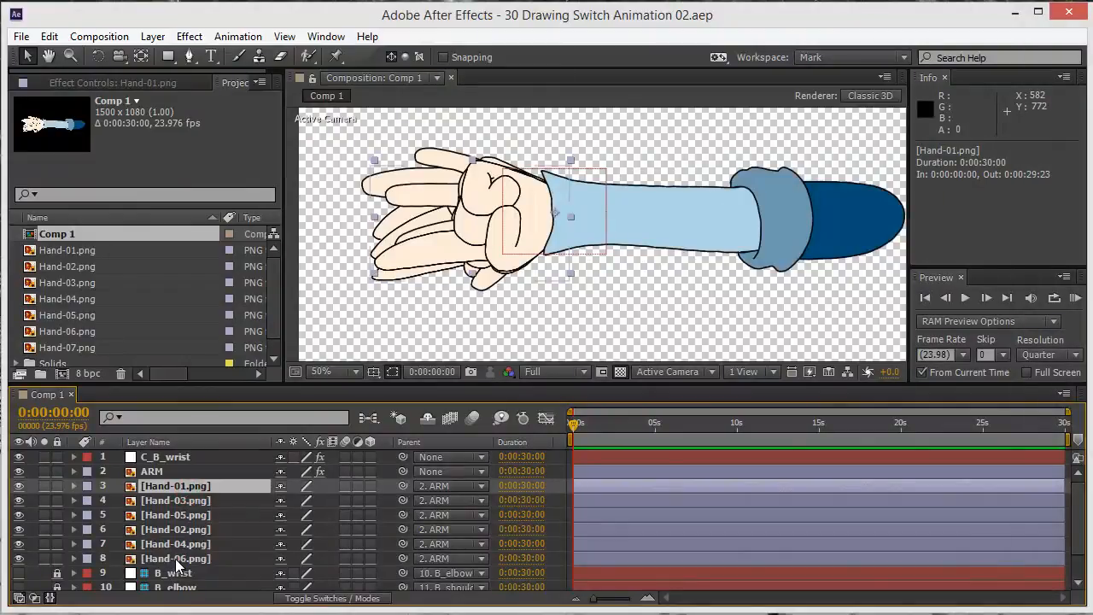
# Precompose the six hand layers, Hand-01 to Hand-06, into a new composition named HAND with all attributes moved into it
pyautogui.keyDown('shift'); pyautogui.click(175, 559); pyautogui.keyUp('shift')
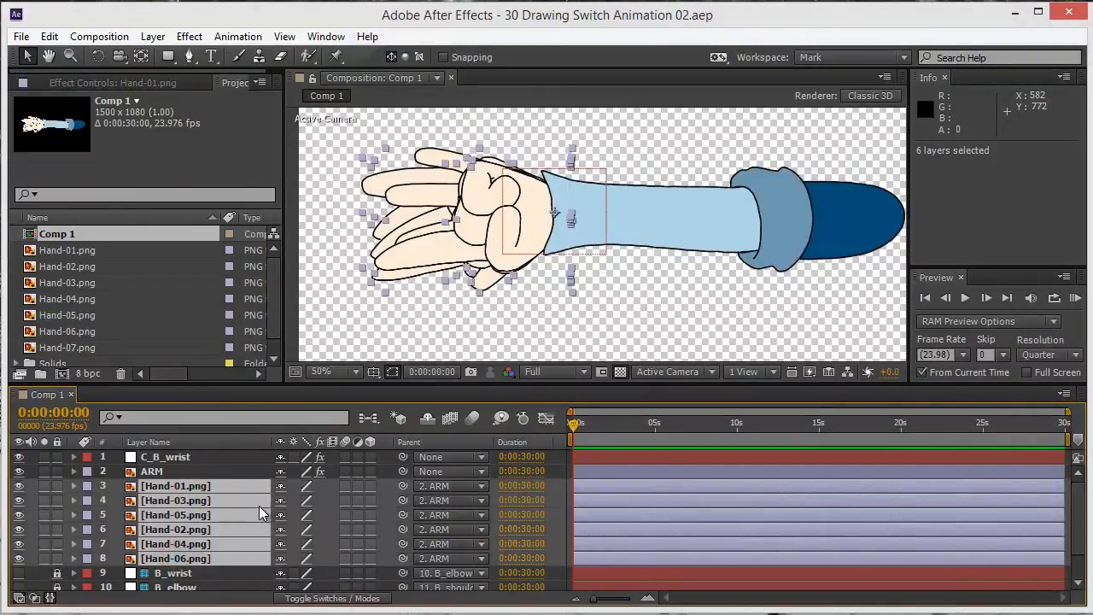
pyautogui.hotkey('ctrl', 'shift', 'c')
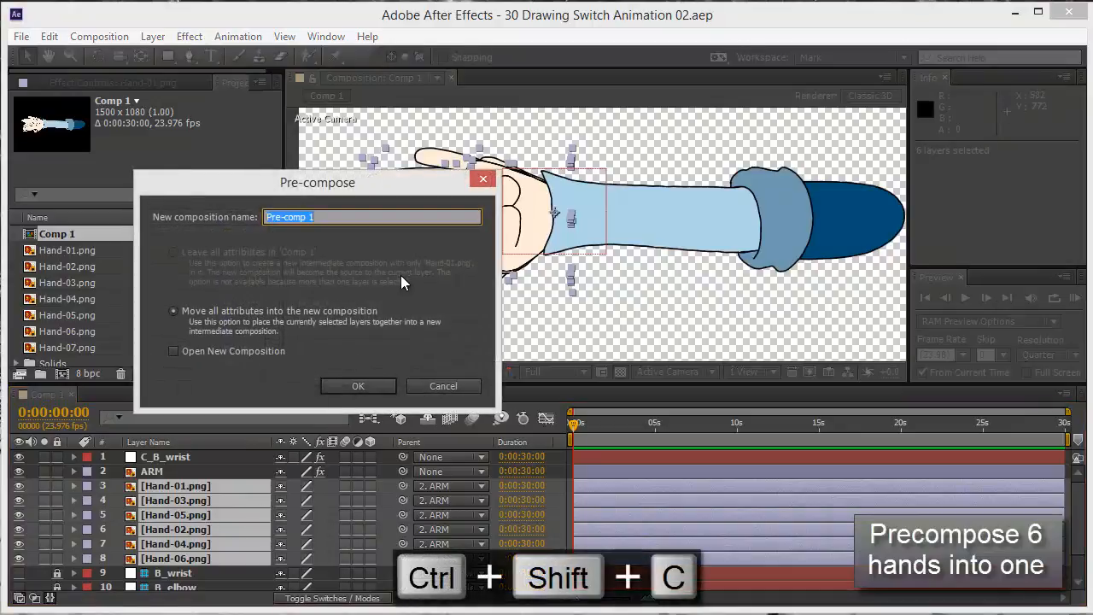
pyautogui.write('HAND')
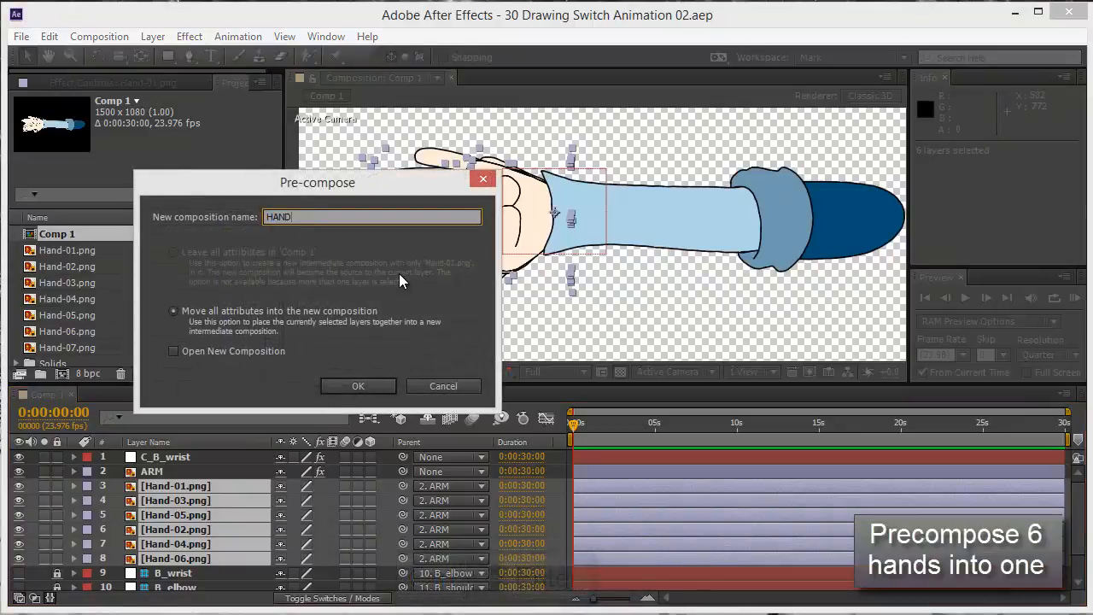
pyautogui.press('Return')
pyautogui.press('Return')
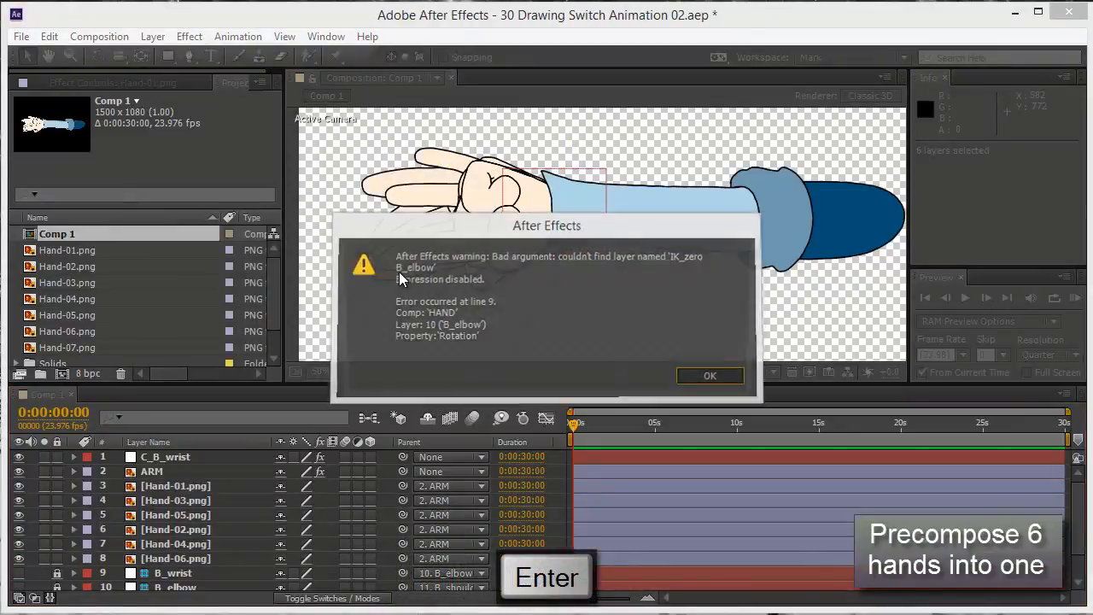
pyautogui.press('Return')
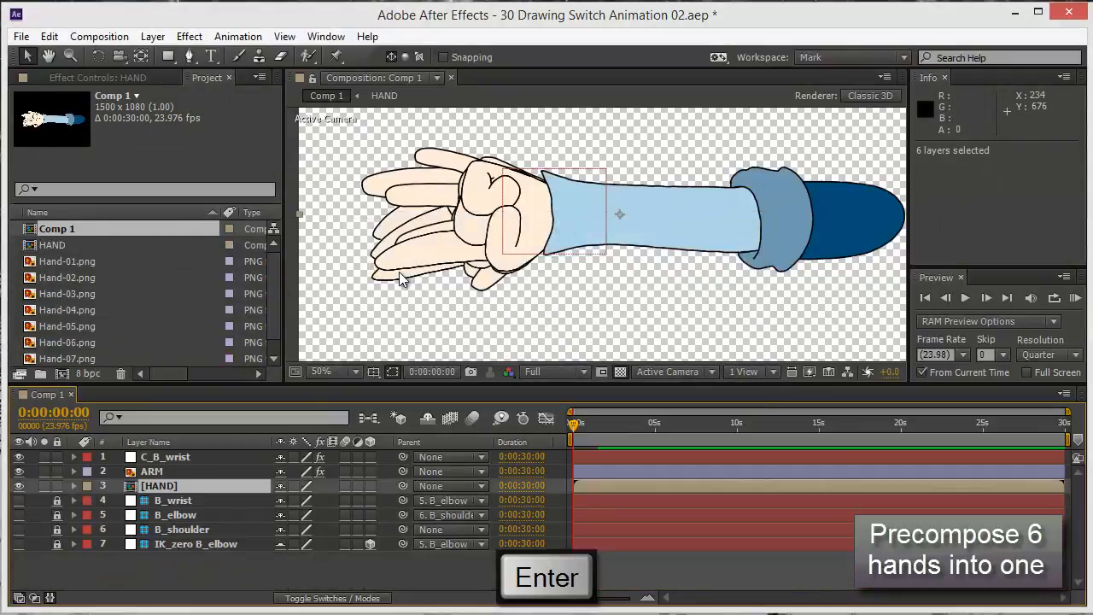
# Open the HAND composition and set its duration to 6 seconds (0:00:06:00)
pyautogui.doubleClick(153, 489)
pyautogui.click(187, 461)
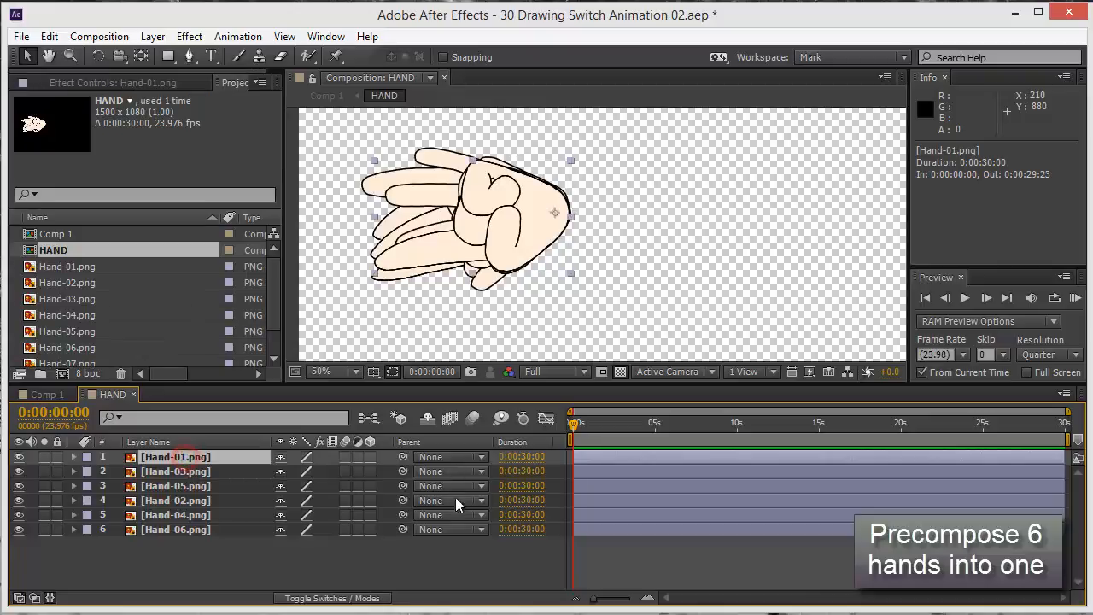
pyautogui.click(196, 528)
pyautogui.hotkey('ctrl', 'k')
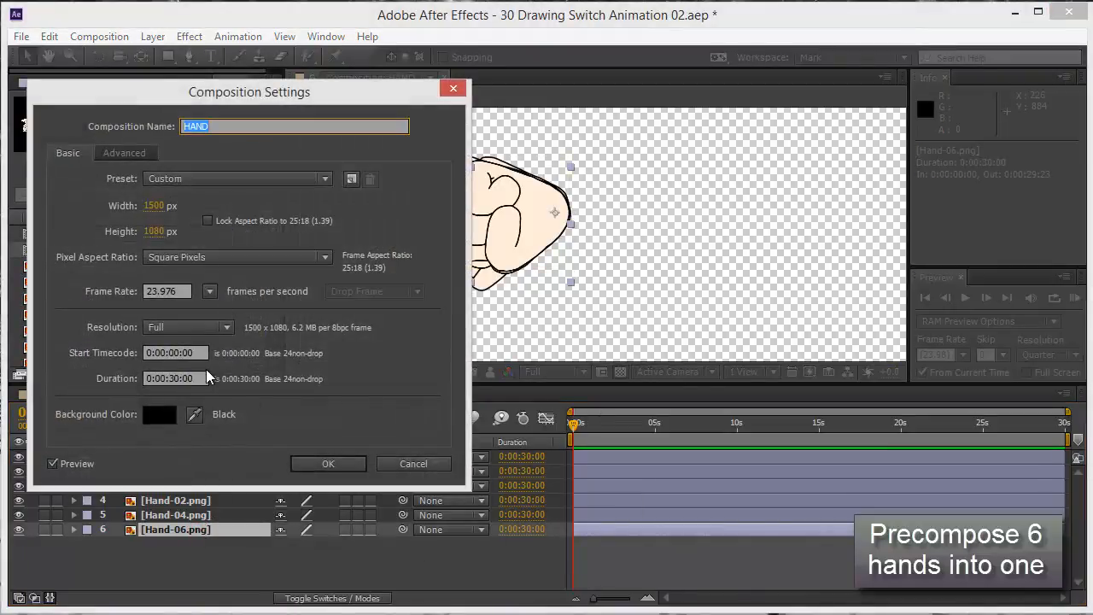
pyautogui.click(202, 383)
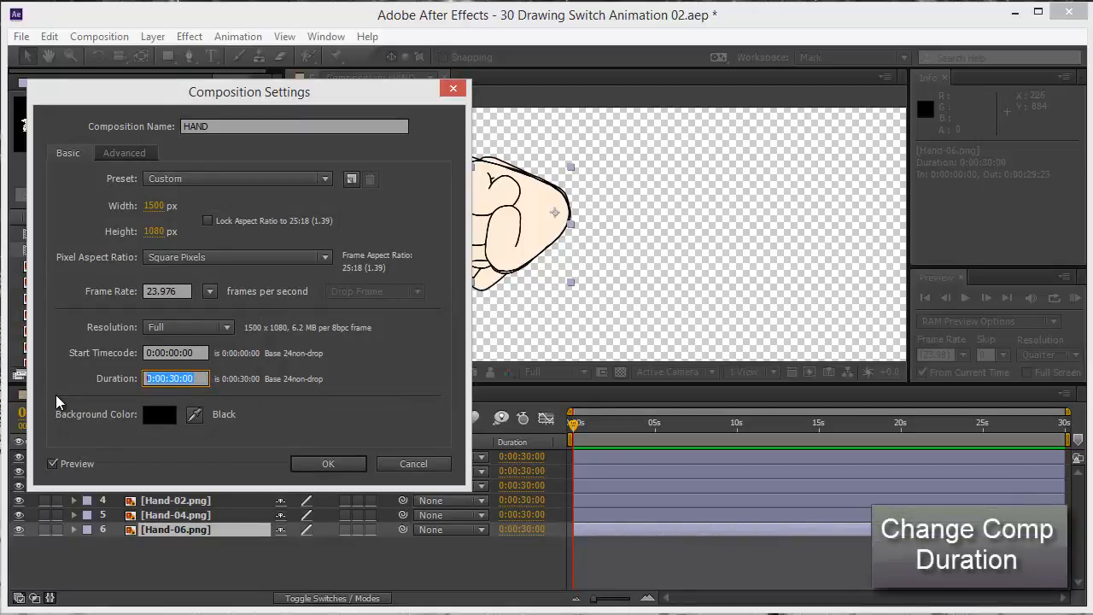
pyautogui.write('6')
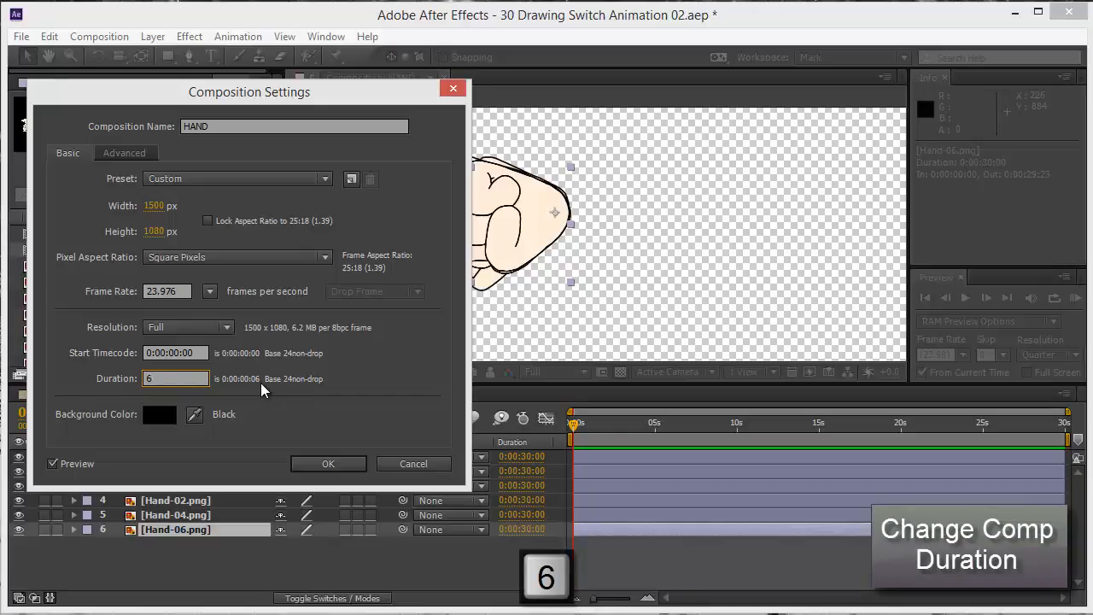
pyautogui.write('.0')
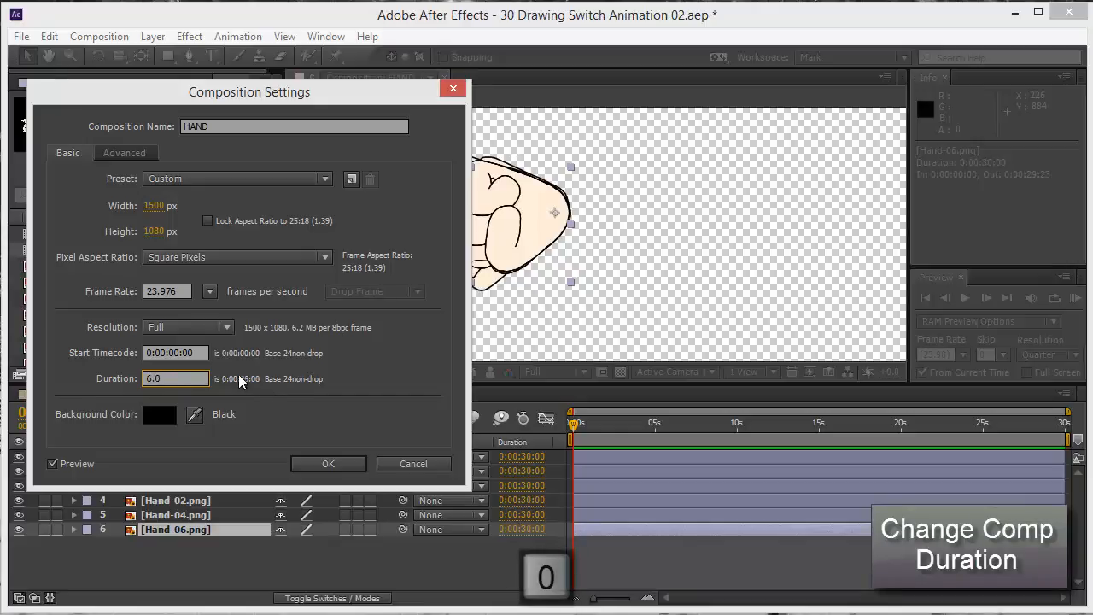
pyautogui.click(328, 462)
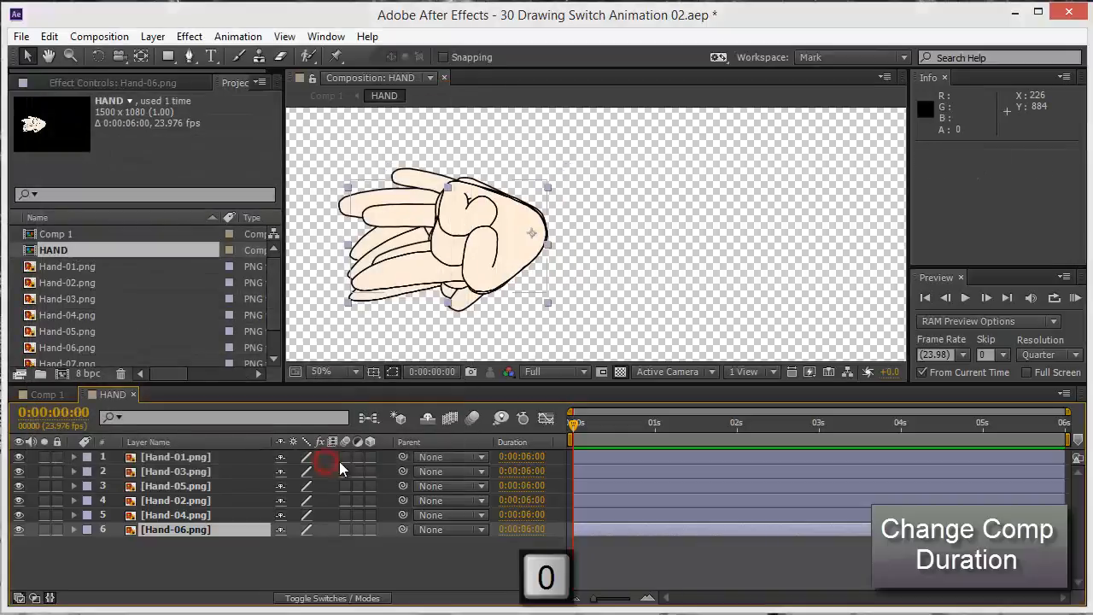
# Trim the ends of all six hand layers together so each lasts 0:00:01:00
pyautogui.click(291, 562)
pyautogui.click(202, 524)
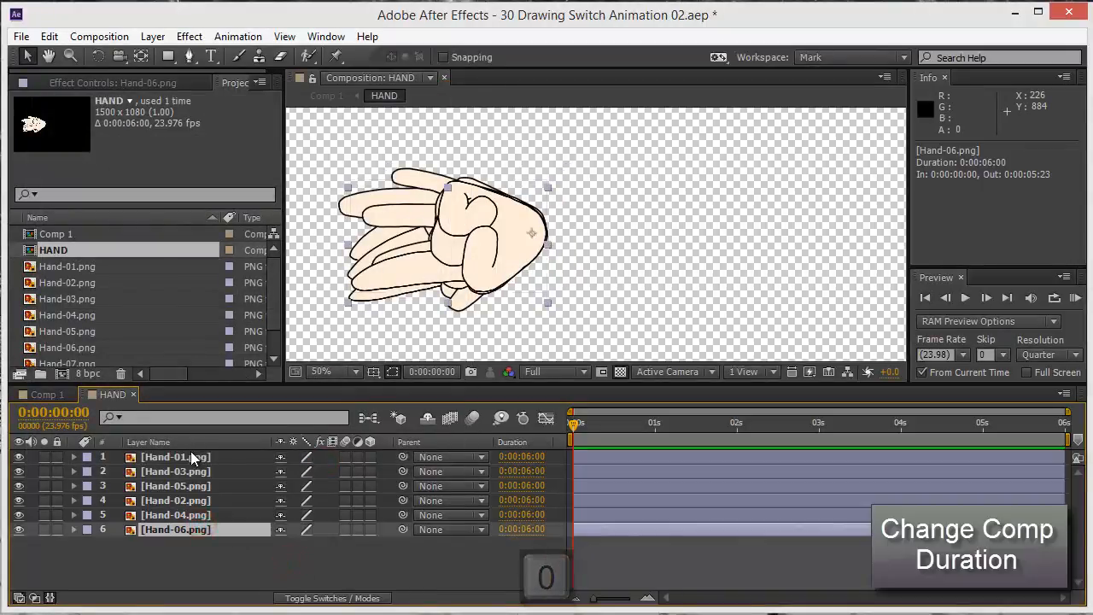
pyautogui.click(191, 457)
pyautogui.keyDown('shift'); pyautogui.click(195, 531); pyautogui.keyUp('shift')
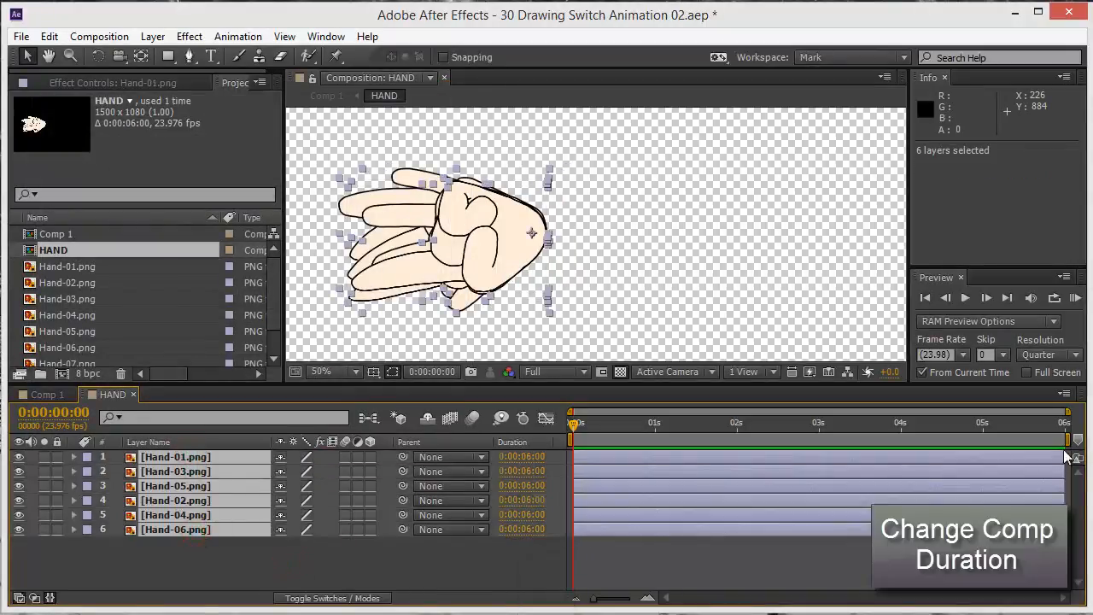
pyautogui.moveTo(1065, 457); pyautogui.dragTo(654, 457)
pyautogui.click(649, 457)
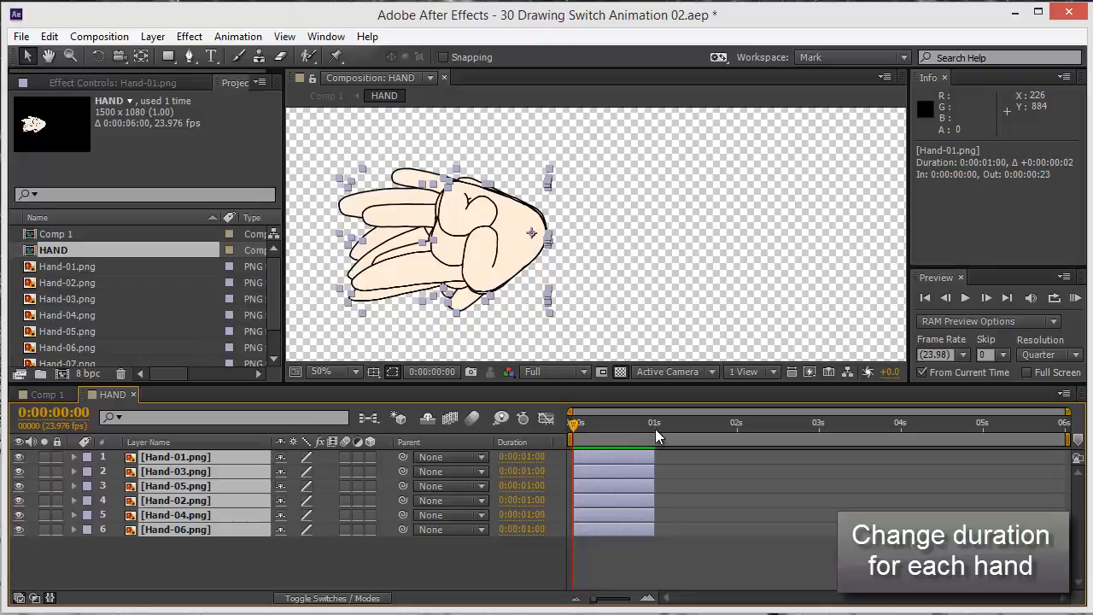
# Shorten all six hand layers by one frame to a duration of 0:00:00:23, and return the current time to 0:00:00:00
pyautogui.click(655, 429)
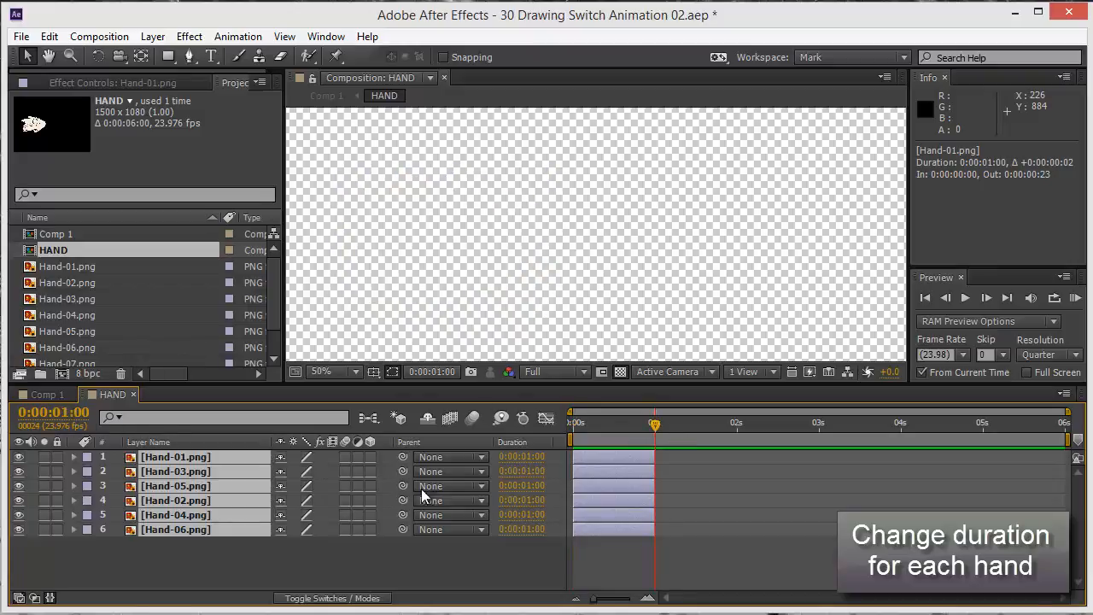
pyautogui.press('pageup')
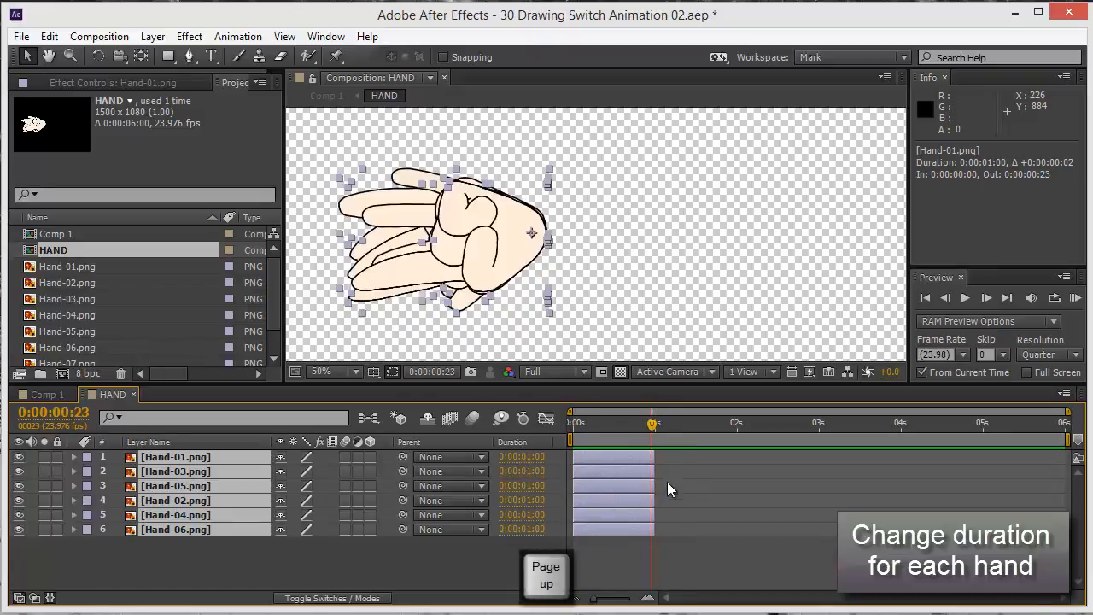
pyautogui.moveTo(657, 462); pyautogui.dragTo(651, 462)
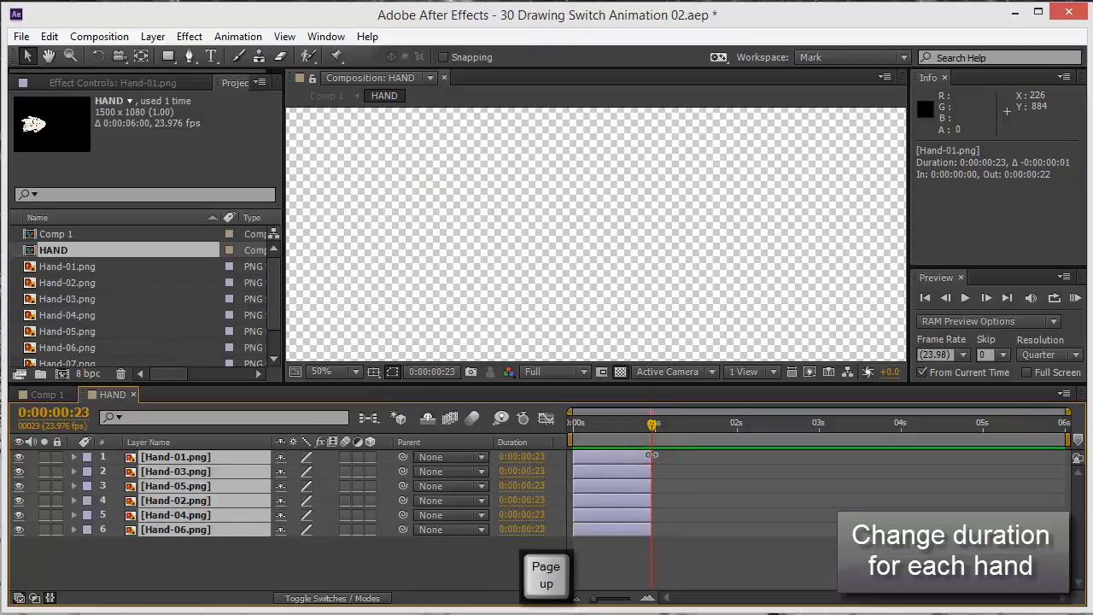
pyautogui.click(649, 422)
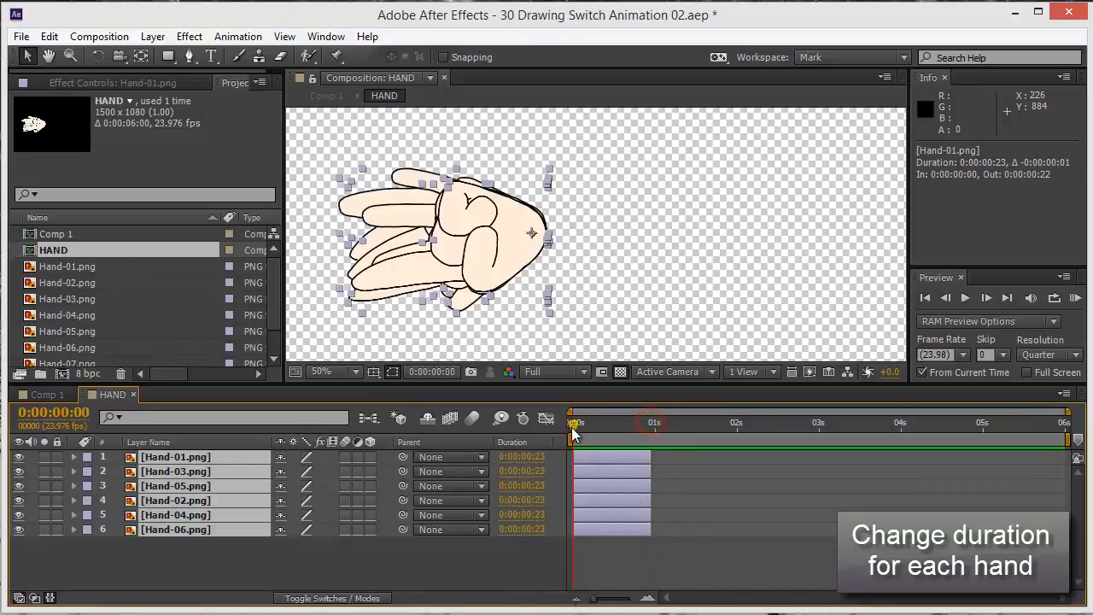
pyautogui.moveTo(648, 415); pyautogui.dragTo(645, 416)
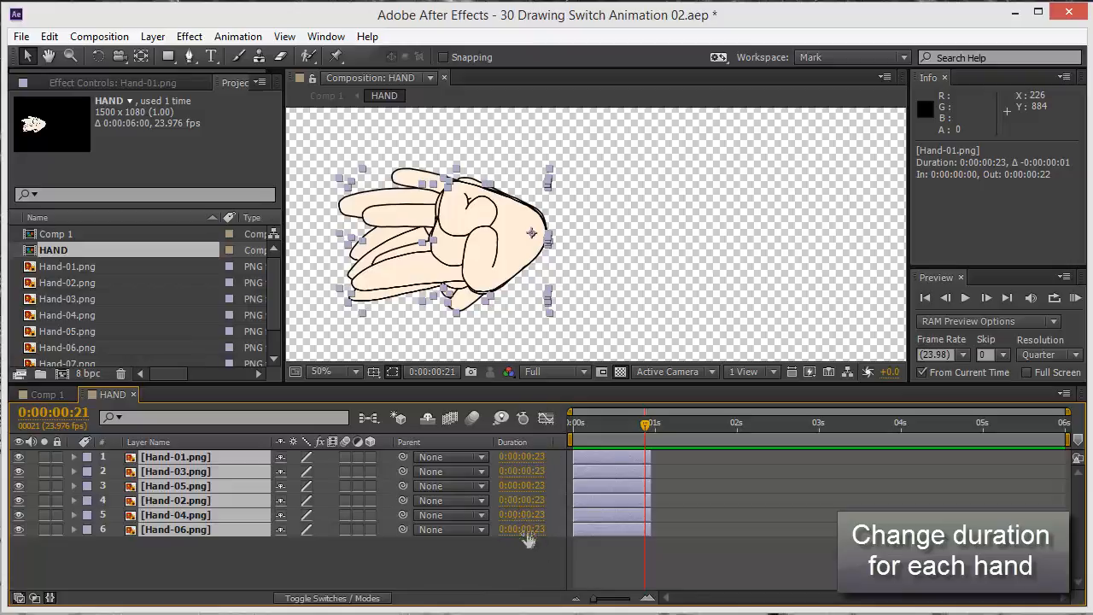
pyautogui.moveTo(646, 429)
pyautogui.mouseDown()
pyautogui.moveTo(578, 423)
pyautogui.moveTo(659, 432)
pyautogui.moveTo(586, 427)
pyautogui.mouseUp()
pyautogui.click(795, 535)
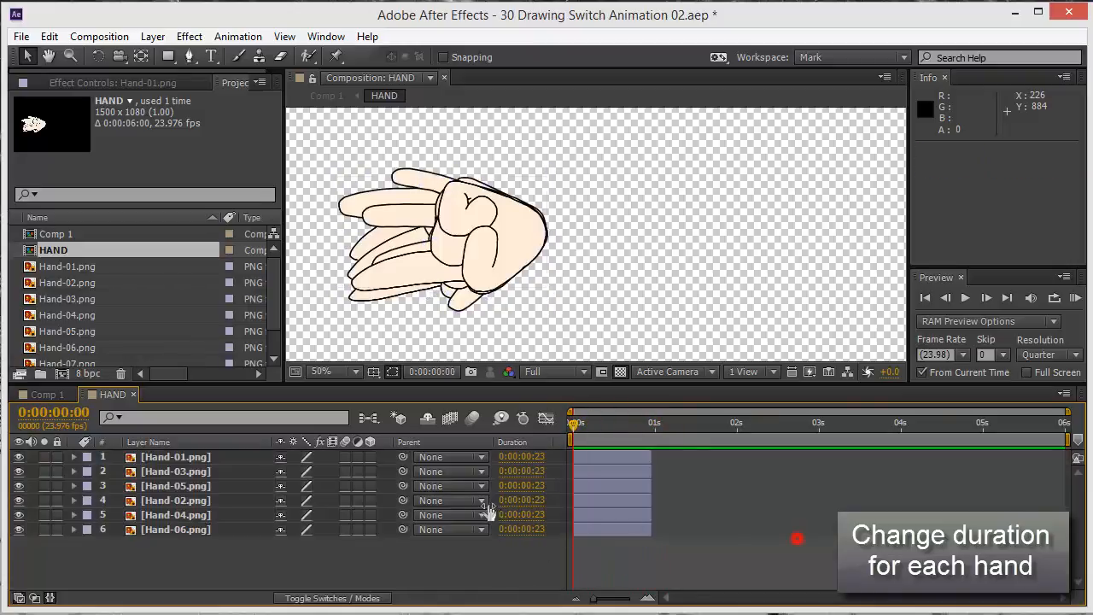
# Sequence the six hand layers without overlap, from Hand-06 first to Hand-01 last, and extend Hand-01's out point past the composition's end
pyautogui.click(195, 531)
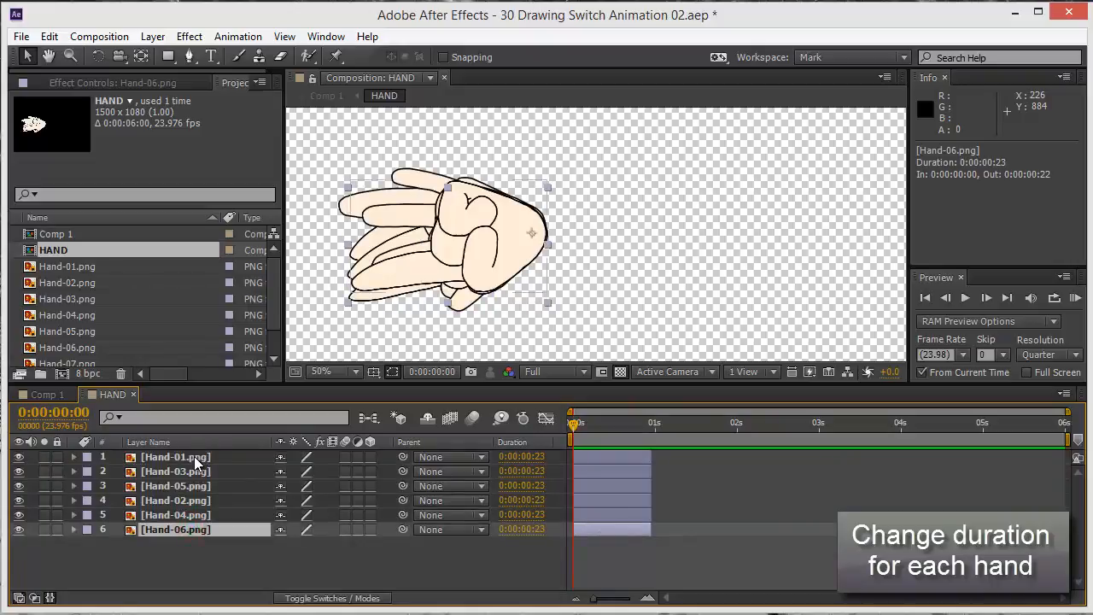
pyautogui.keyDown('shift'); pyautogui.click(194, 456); pyautogui.keyUp('shift')
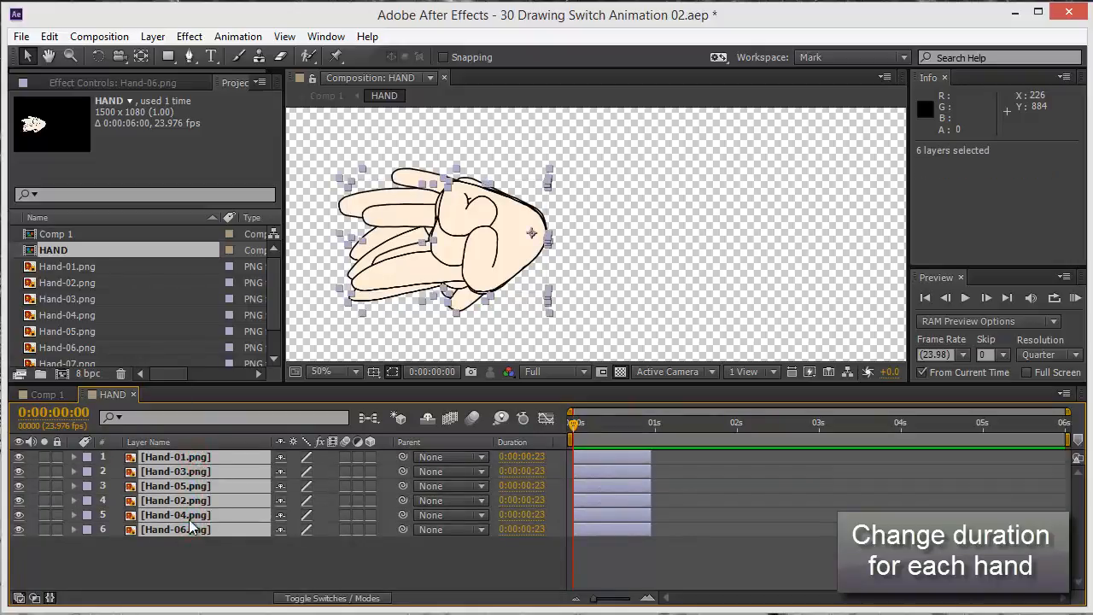
pyautogui.rightClick(192, 456)
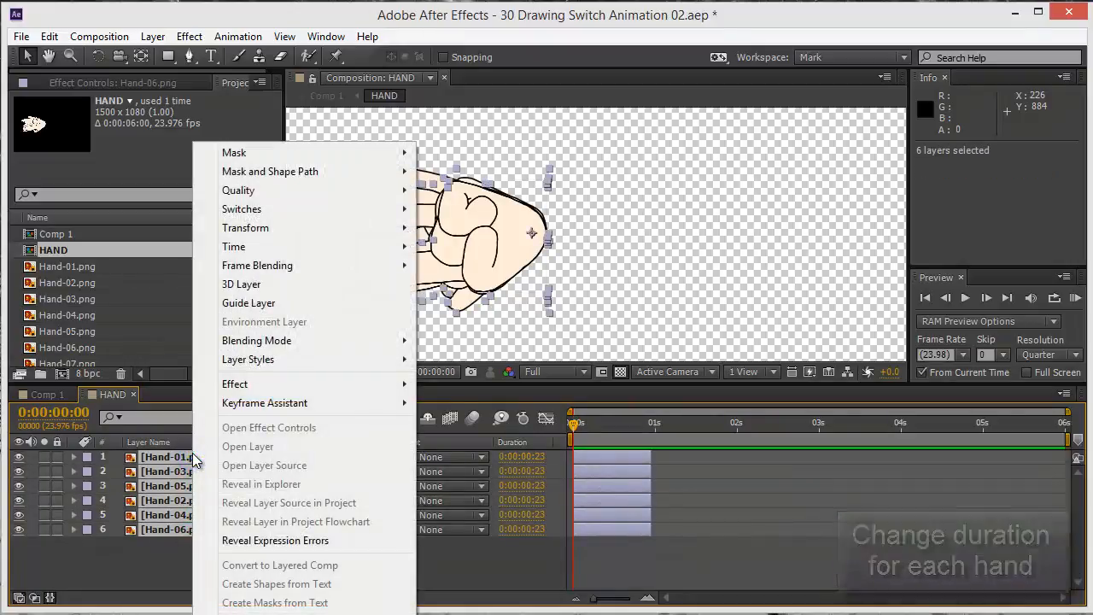
pyautogui.moveTo(290, 410)
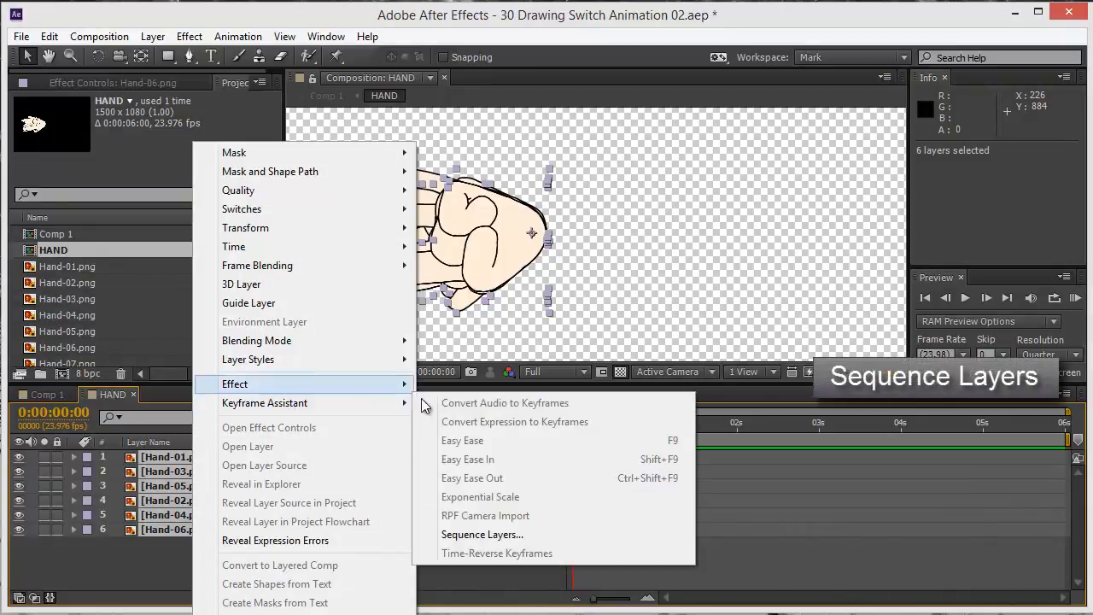
pyautogui.click(493, 536)
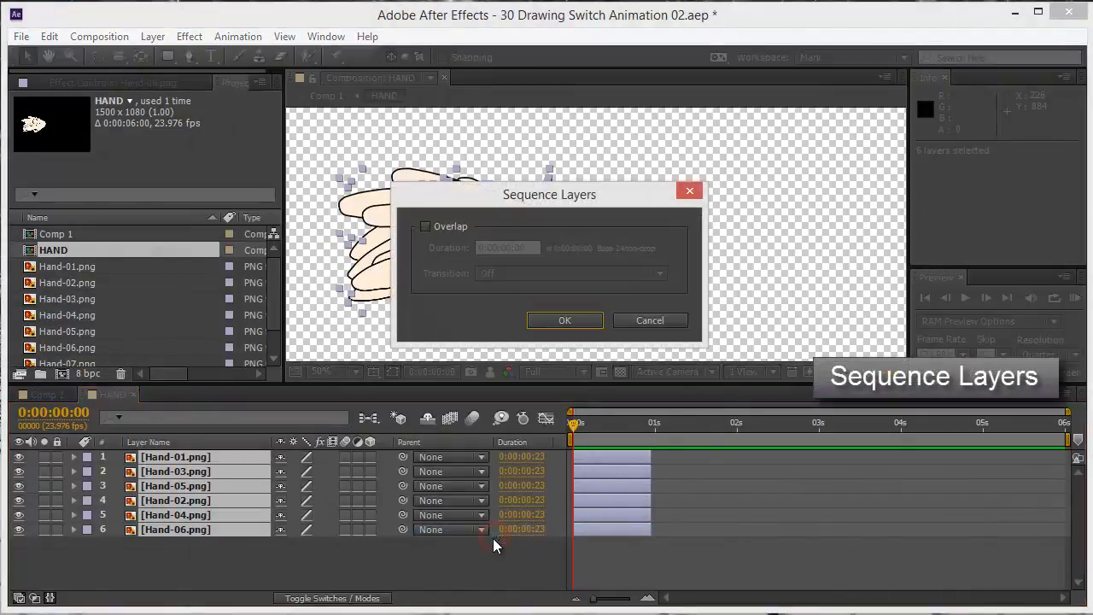
pyautogui.click(566, 320)
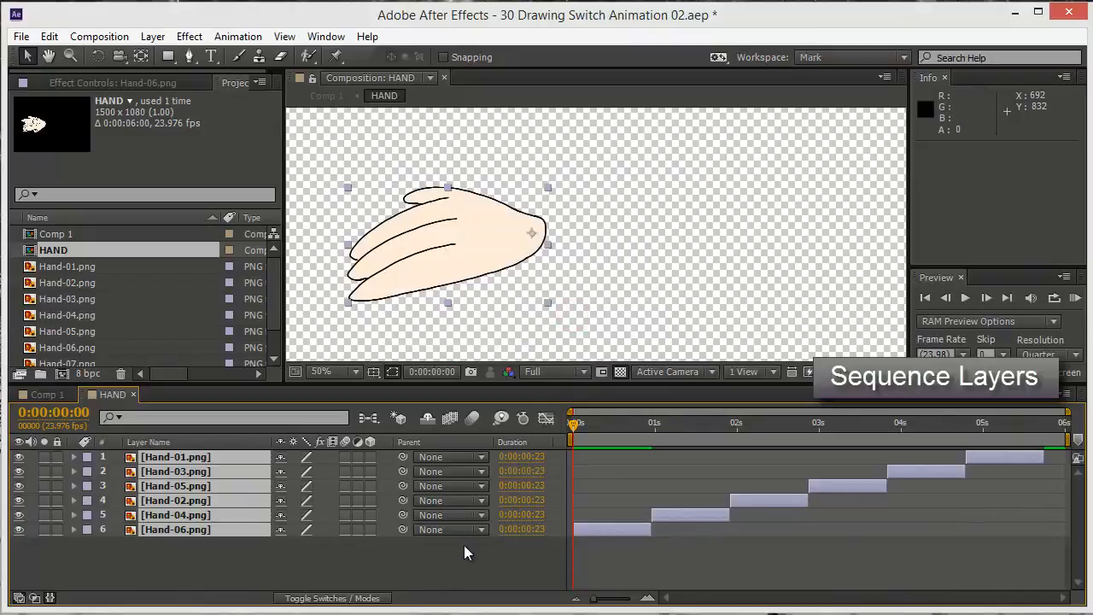
pyautogui.click(455, 553)
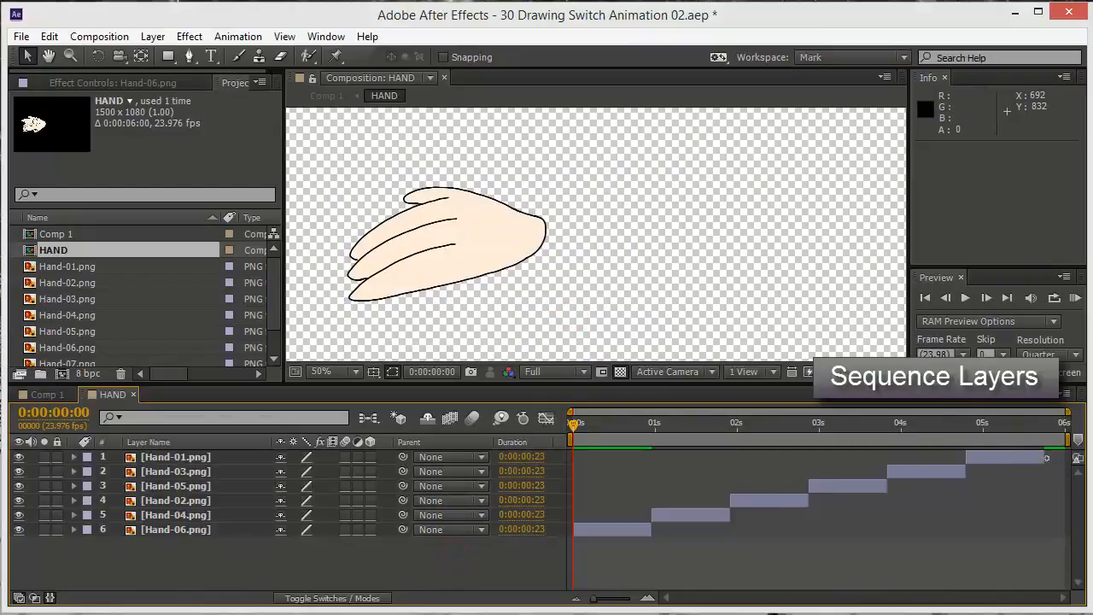
pyautogui.moveTo(1046, 457); pyautogui.dragTo(1071, 457)
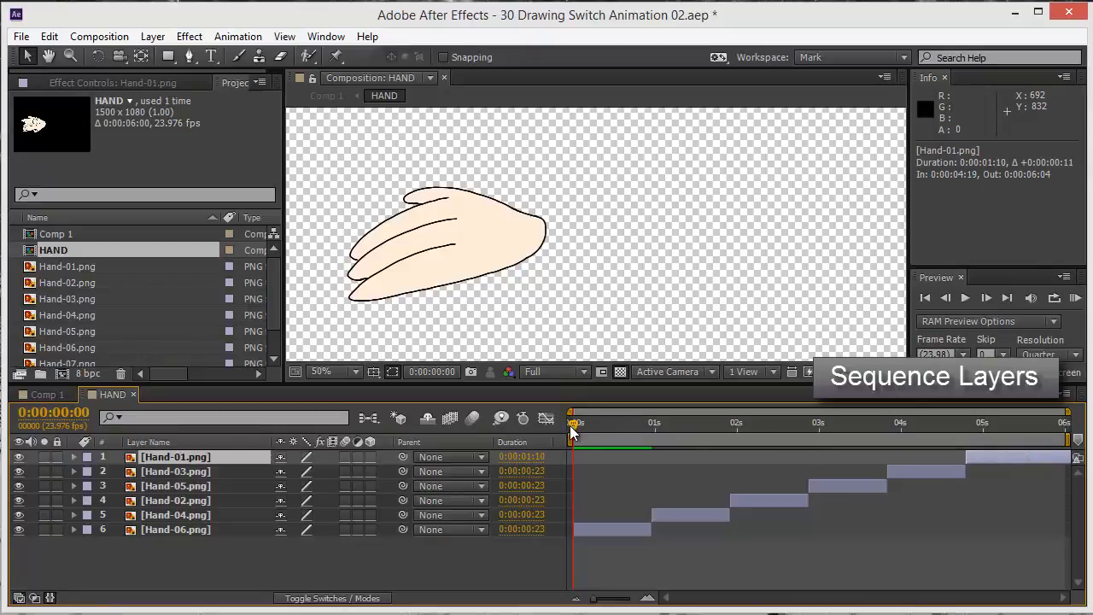
# Scrub through the HAND composition to check the drawing shown in each layer's time span, and return to 0:00:00:00
pyautogui.moveTo(571, 424); pyautogui.dragTo(595, 429)
pyautogui.click(597, 527)
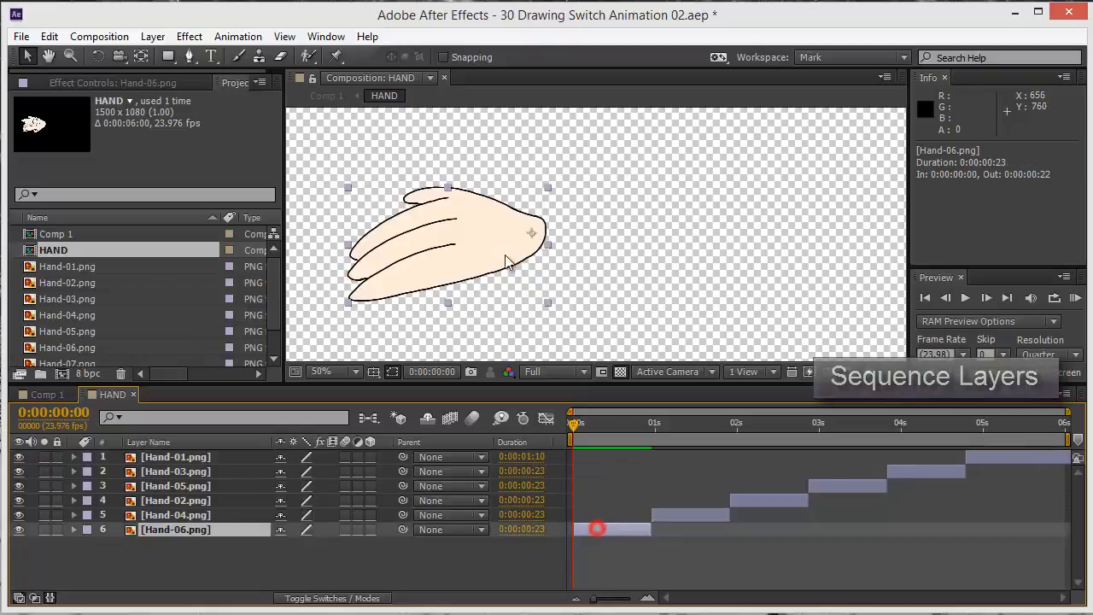
pyautogui.click(655, 422)
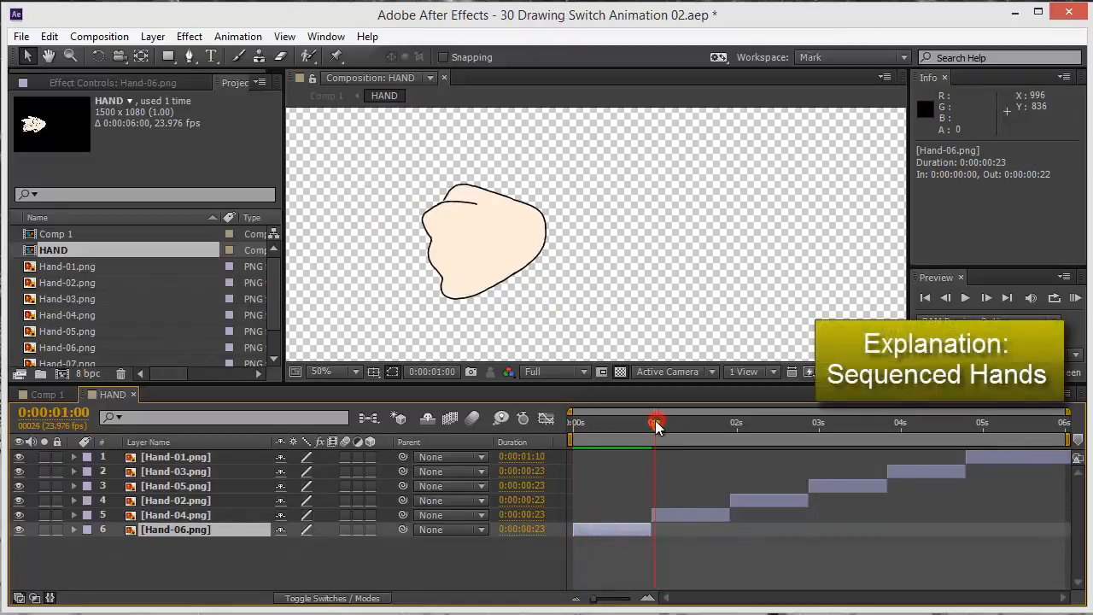
pyautogui.click(672, 511)
pyautogui.click(734, 423)
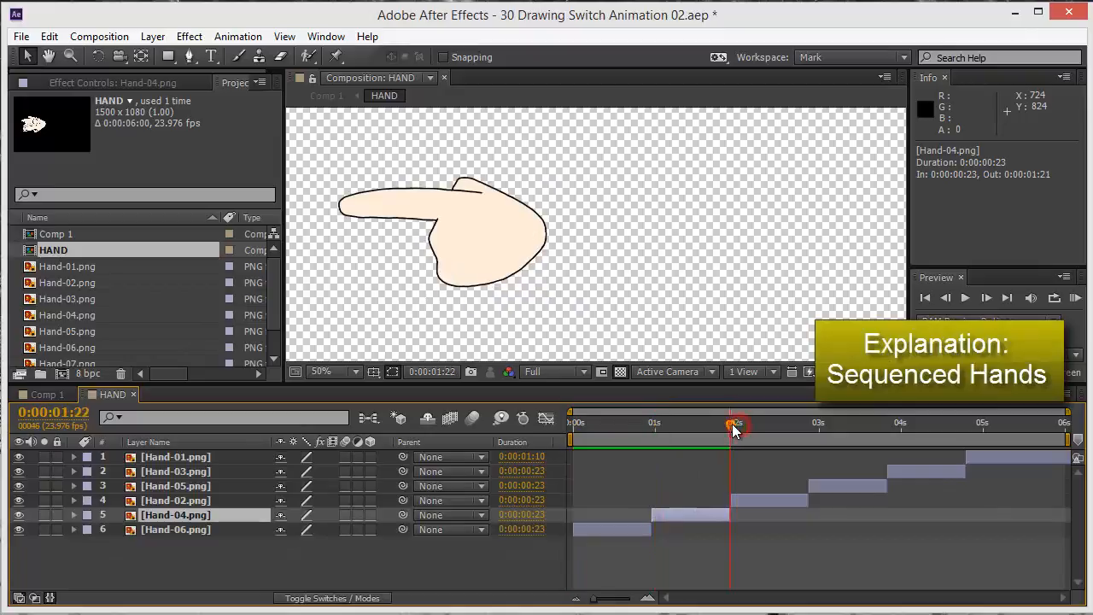
pyautogui.moveTo(734, 424); pyautogui.dragTo(737, 423)
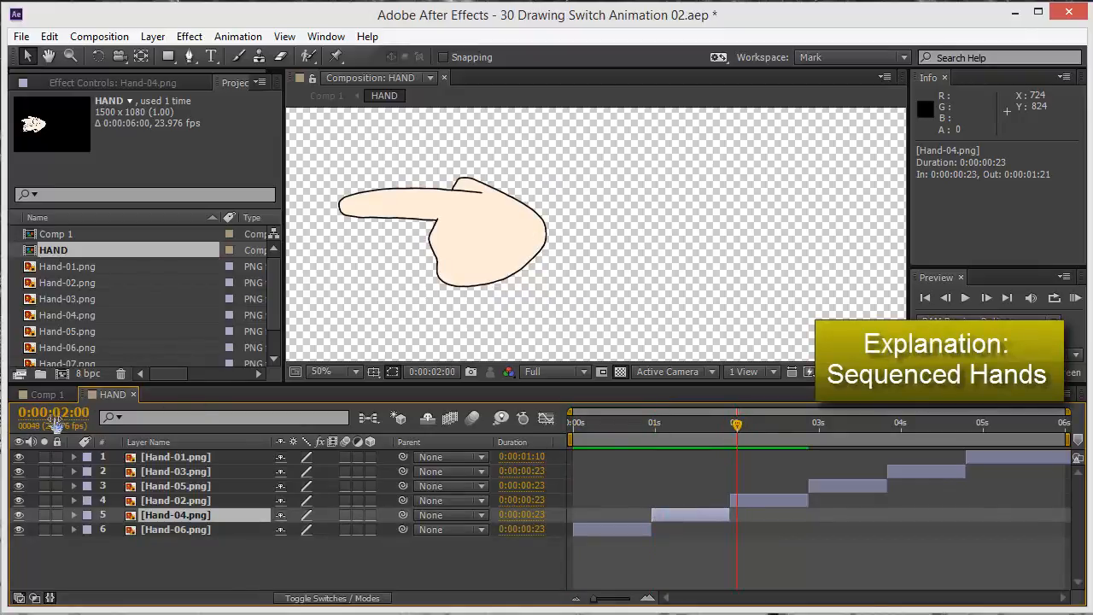
pyautogui.click(739, 503)
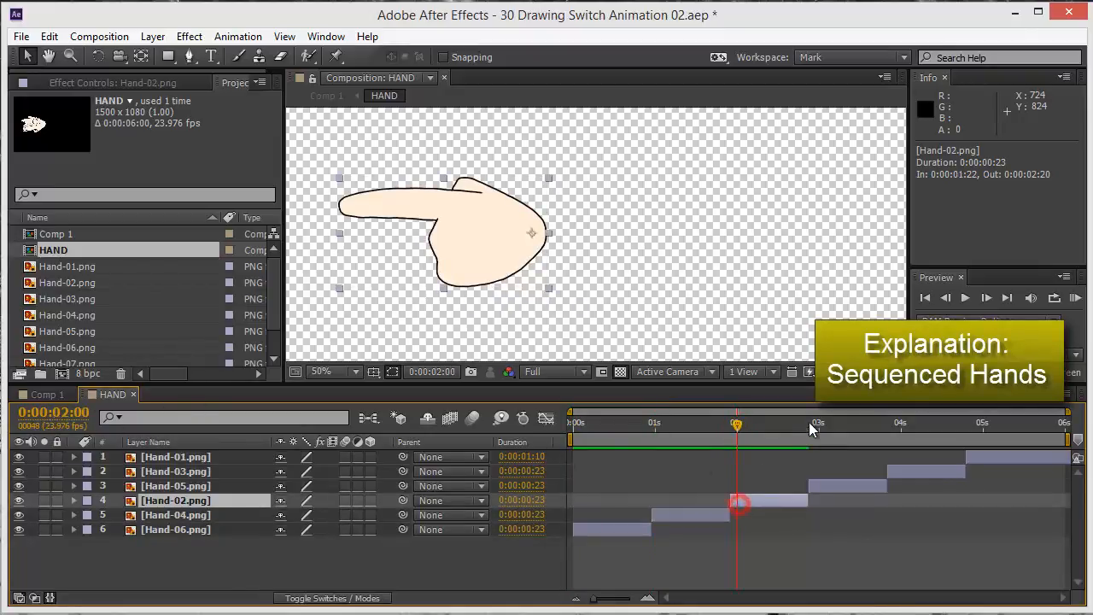
pyautogui.click(813, 422)
pyautogui.click(903, 422)
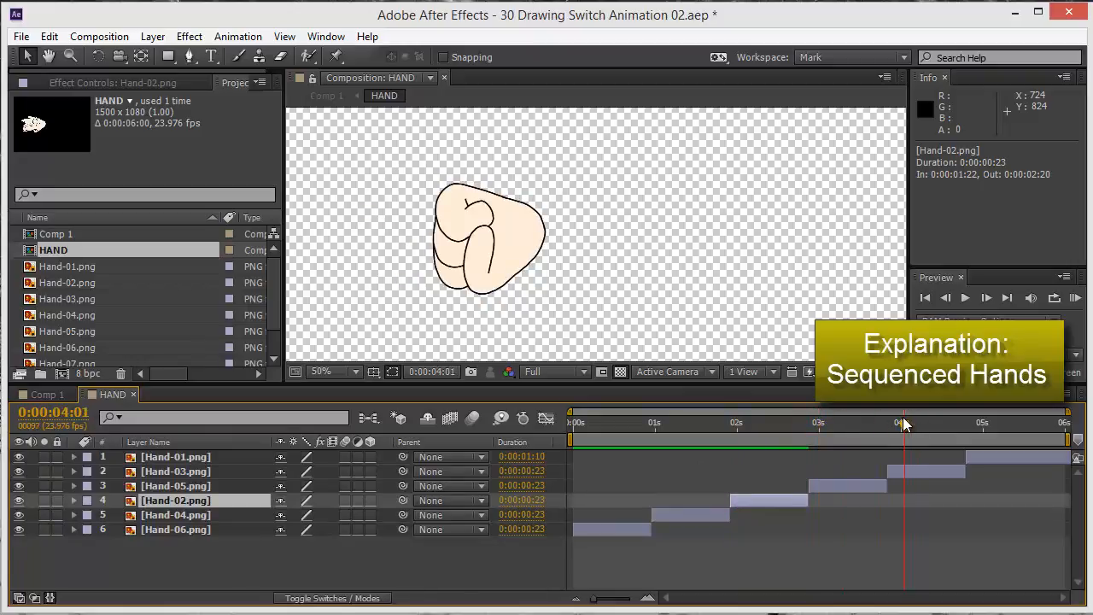
pyautogui.moveTo(903, 418)
pyautogui.mouseDown()
pyautogui.moveTo(981, 423)
pyautogui.moveTo(682, 480)
pyautogui.moveTo(730, 461)
pyautogui.mouseUp()
pyautogui.moveTo(808, 421)
pyautogui.mouseDown()
pyautogui.moveTo(823, 425)
pyautogui.moveTo(660, 442)
pyautogui.moveTo(549, 427)
pyautogui.moveTo(831, 415)
pyautogui.moveTo(1059, 429)
pyautogui.moveTo(534, 439)
pyautogui.moveTo(995, 420)
pyautogui.moveTo(452, 465)
pyautogui.mouseUp()
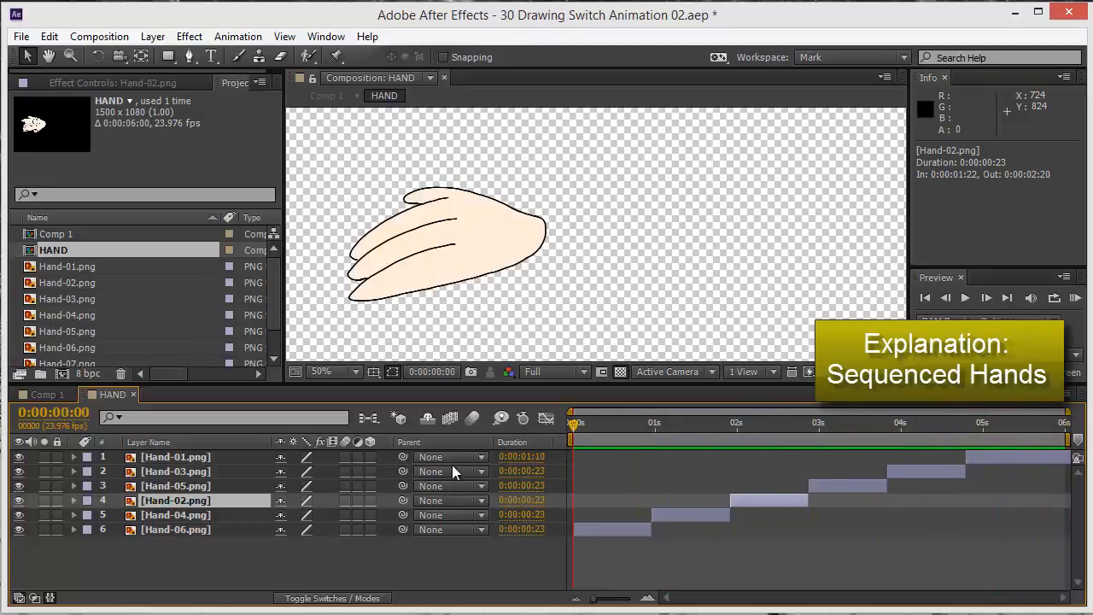
pyautogui.click(263, 569)
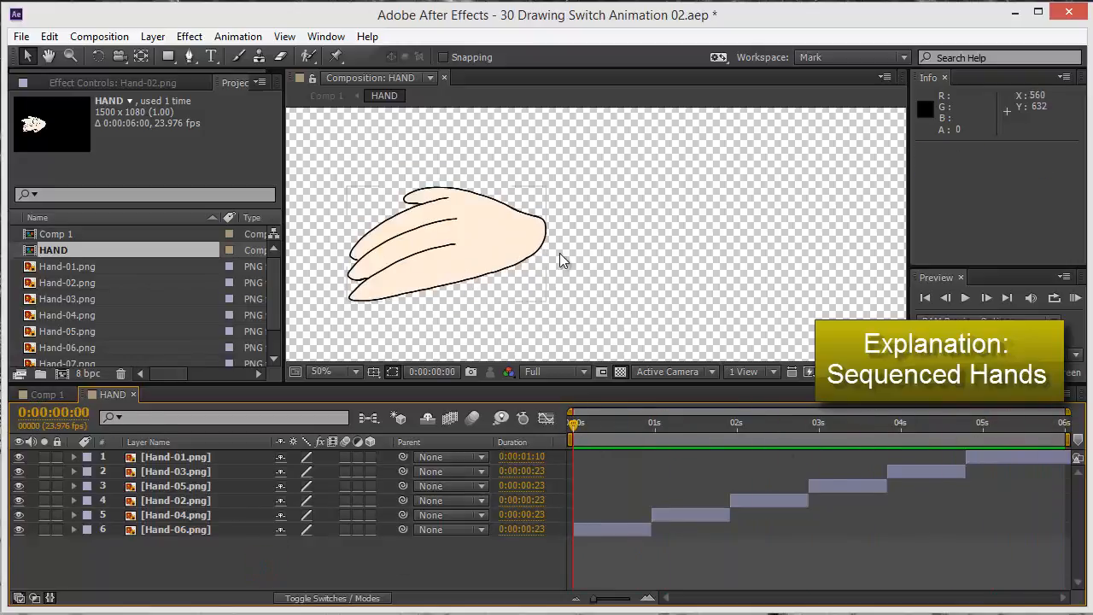
# Crop the HAND composition to a region of interest of about 576 x 488 pixels around the hand, and scrub to check every drawing
pyautogui.scroll(-1, 559, 253)
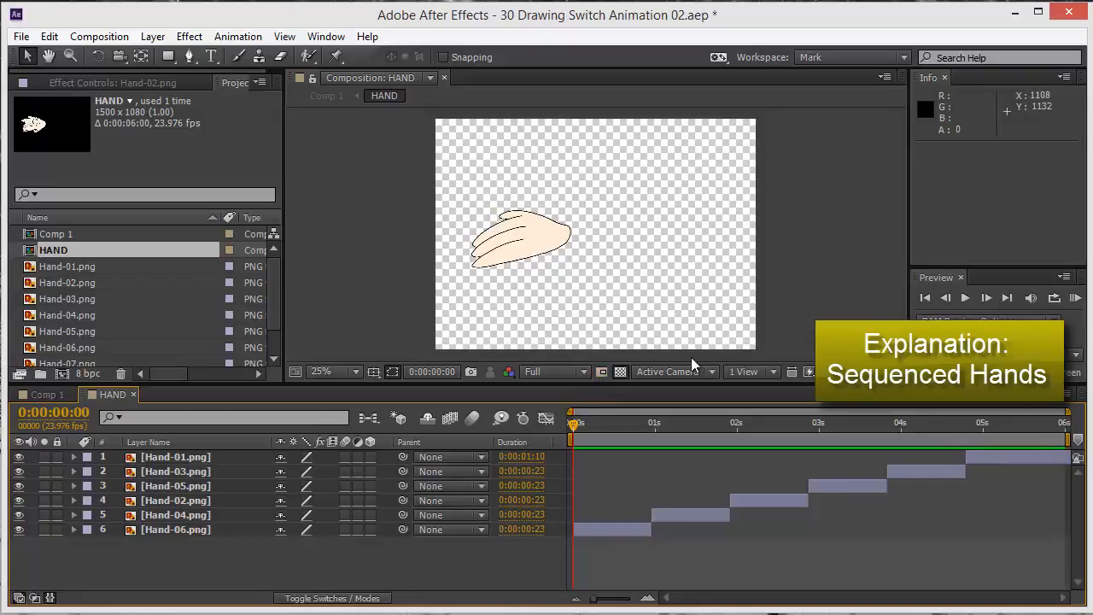
pyautogui.click(602, 372)
pyautogui.moveTo(458, 186); pyautogui.dragTo(585, 293)
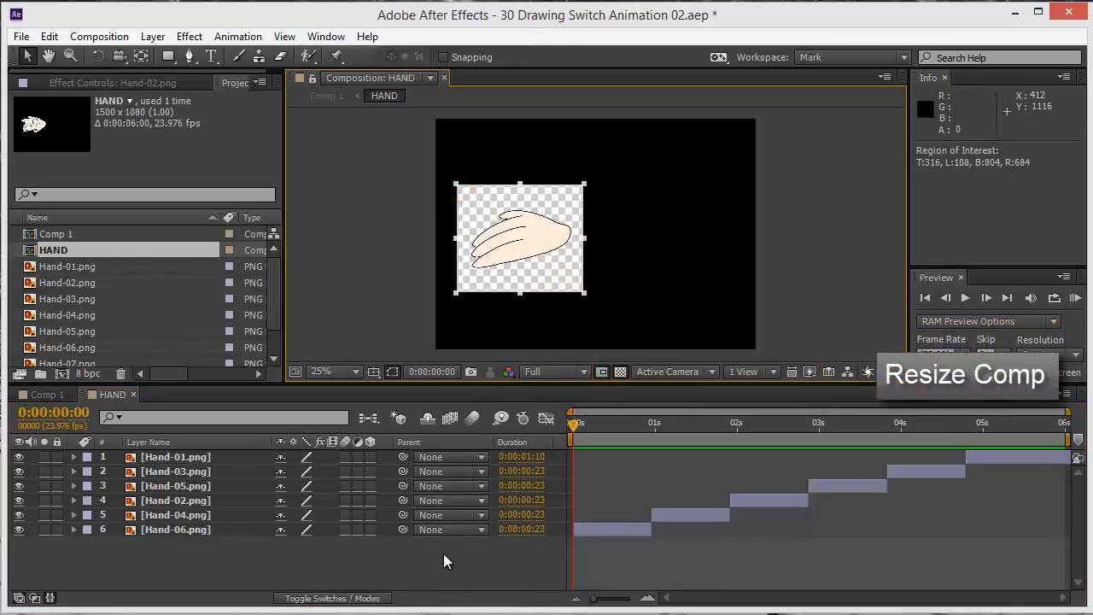
pyautogui.click(96, 36)
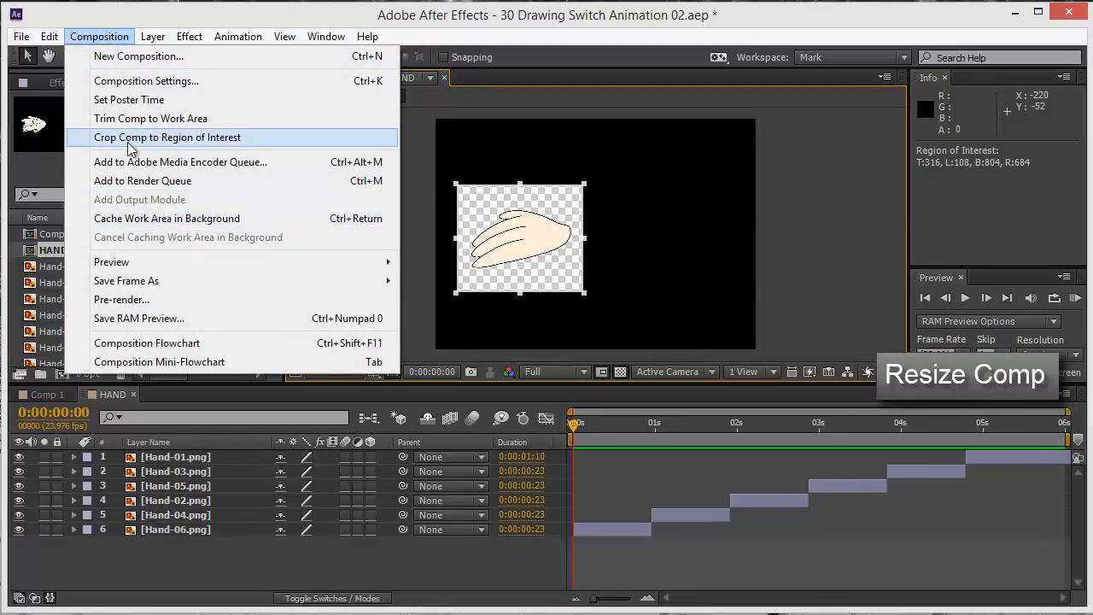
pyautogui.click(187, 140)
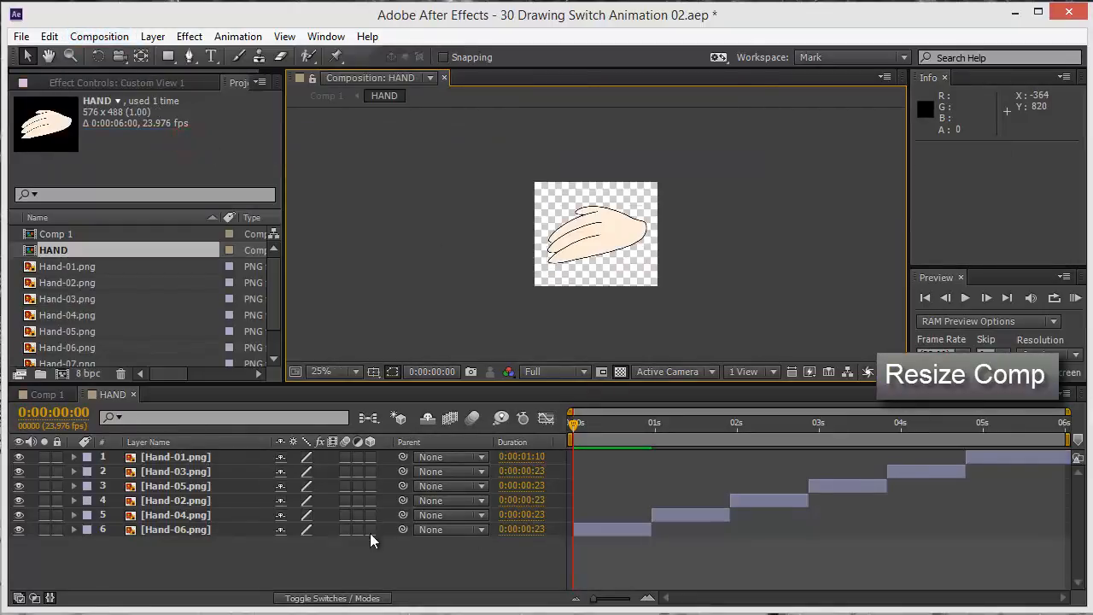
pyautogui.click(346, 578)
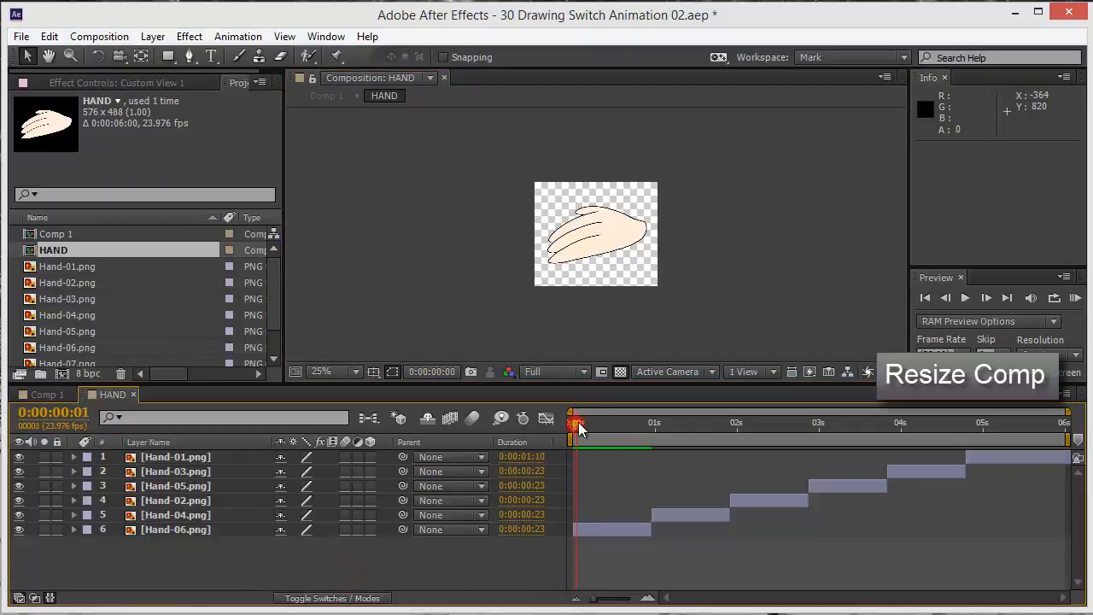
pyautogui.moveTo(638, 413); pyautogui.dragTo(727, 411)
pyautogui.moveTo(826, 412)
pyautogui.mouseDown()
pyautogui.moveTo(1041, 416)
pyautogui.moveTo(583, 458)
pyautogui.moveTo(1034, 441)
pyautogui.moveTo(573, 427)
pyautogui.mouseUp()
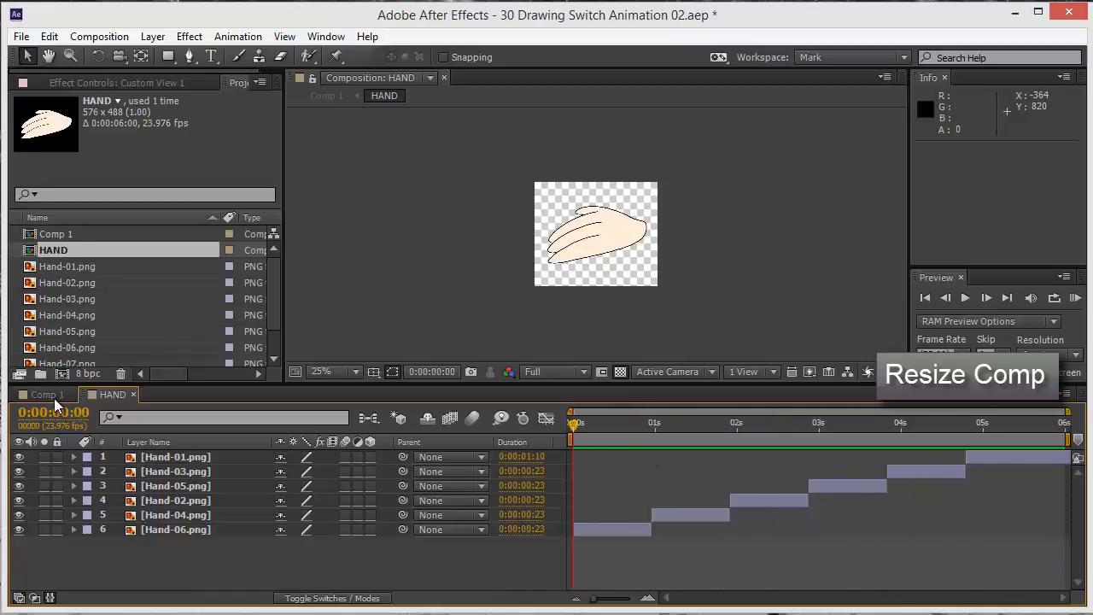
# In Comp 1, place the HAND layer at the sleeve's end at about 386, 552, and move its anchor point to the wrist
pyautogui.click(43, 394)
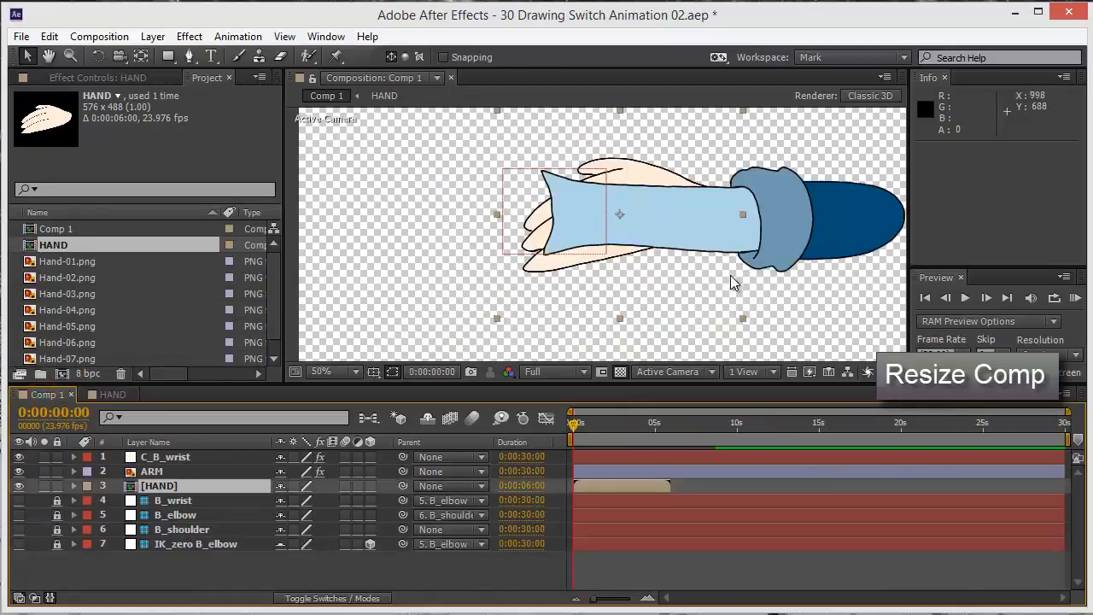
pyautogui.moveTo(583, 263); pyautogui.dragTo(427, 275)
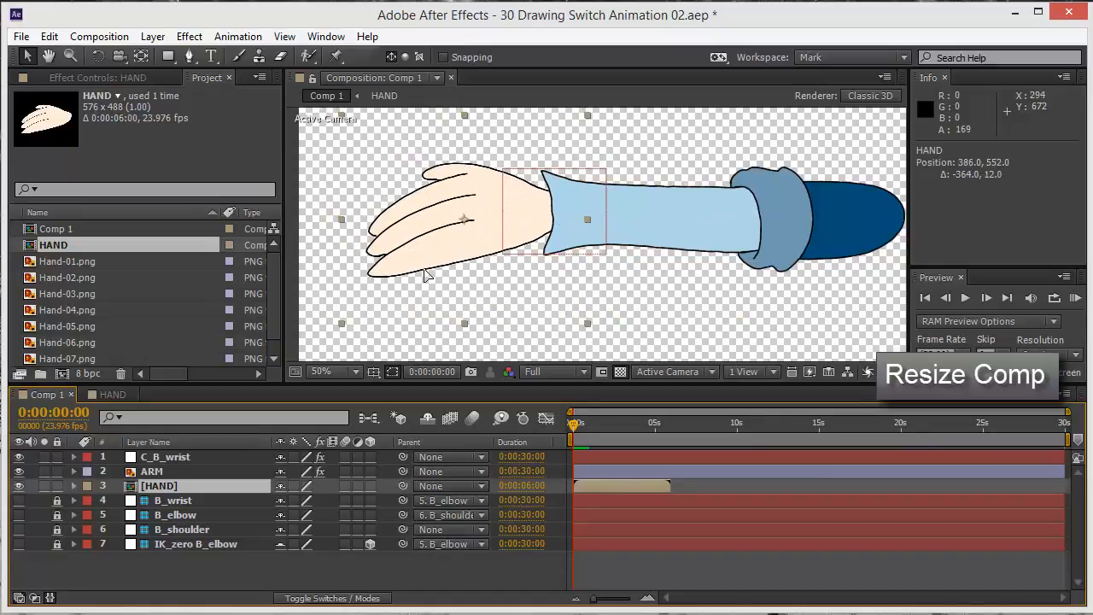
pyautogui.press('y')
pyautogui.click(465, 219)
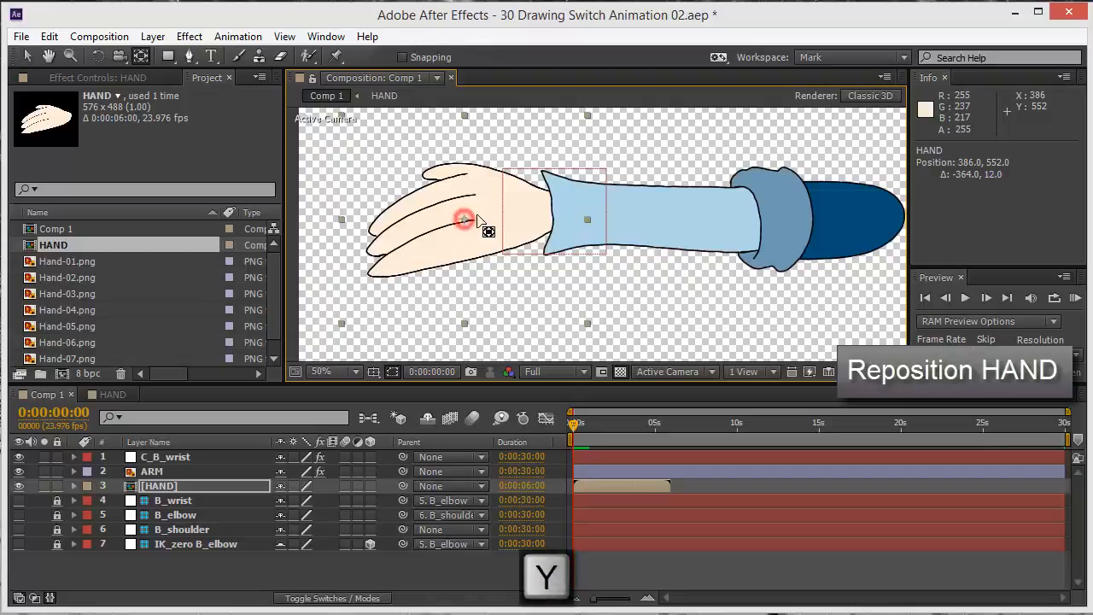
pyautogui.moveTo(476, 216); pyautogui.dragTo(549, 213)
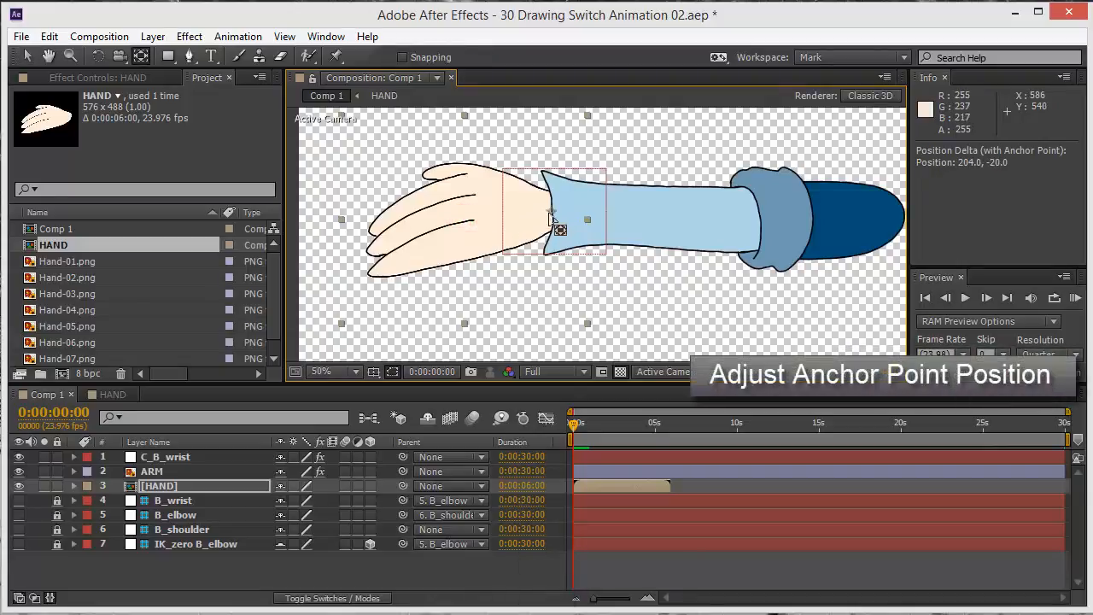
pyautogui.press('v')
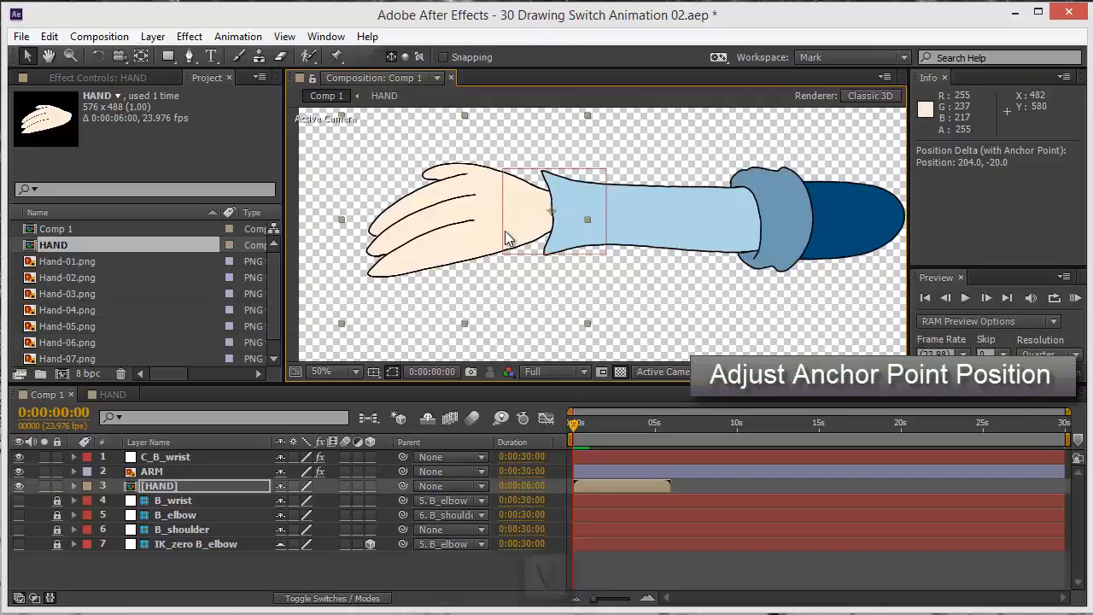
# Try rotating the HAND layer about its wrist anchor point, and undo the rotation
pyautogui.press('w')
pyautogui.moveTo(493, 227); pyautogui.dragTo(481, 205)
pyautogui.hotkey('ctrl', 'z')
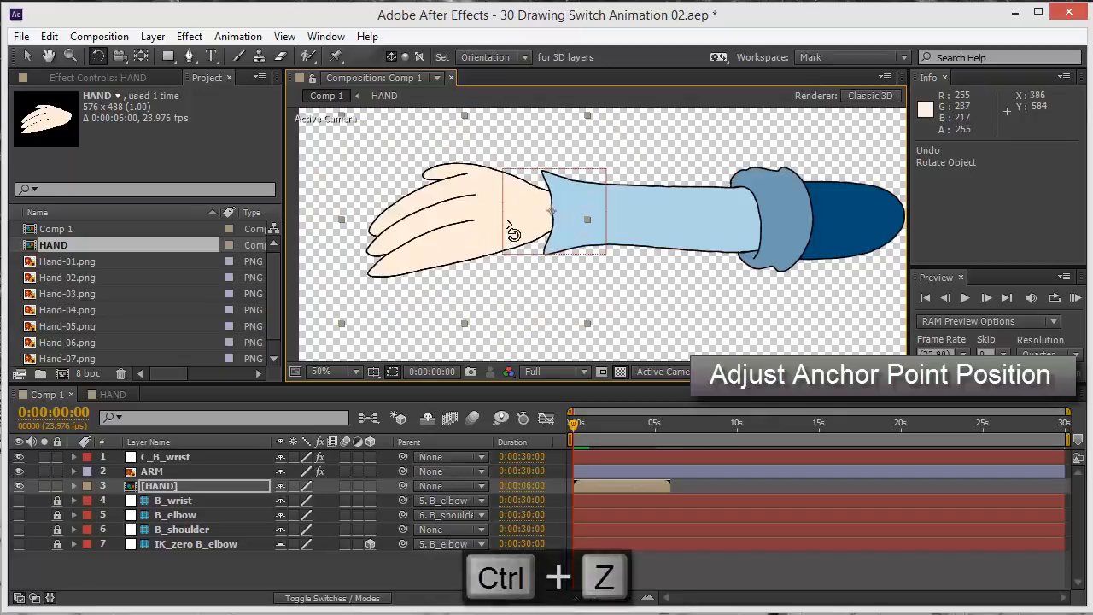
pyautogui.press('v')
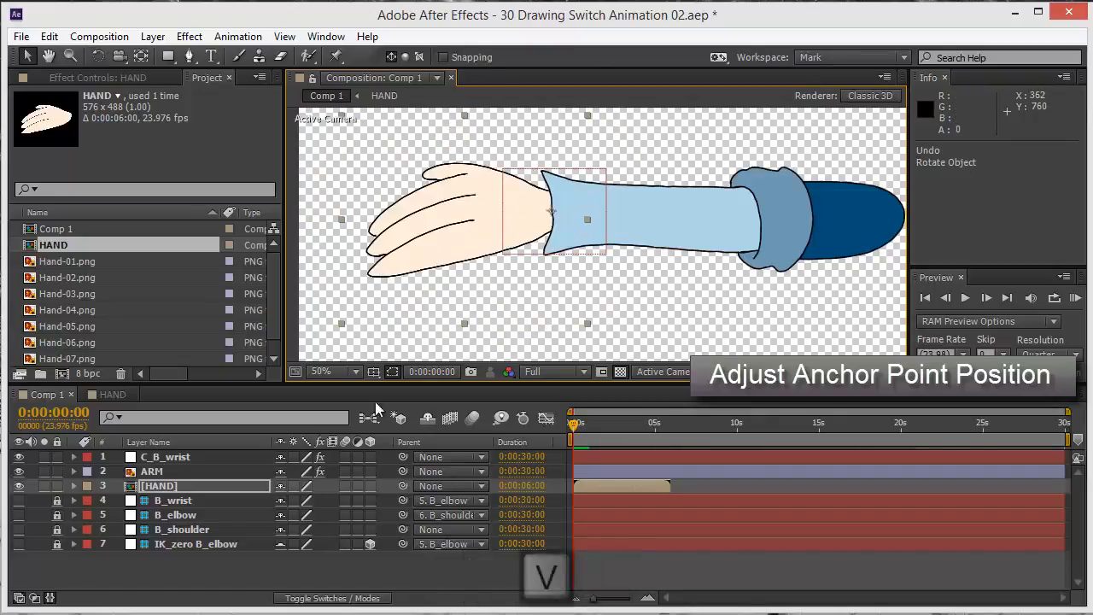
# Try moving the C_B_wrist controller to see whether the unparented hand follows the arm, and undo the move
pyautogui.click(168, 488)
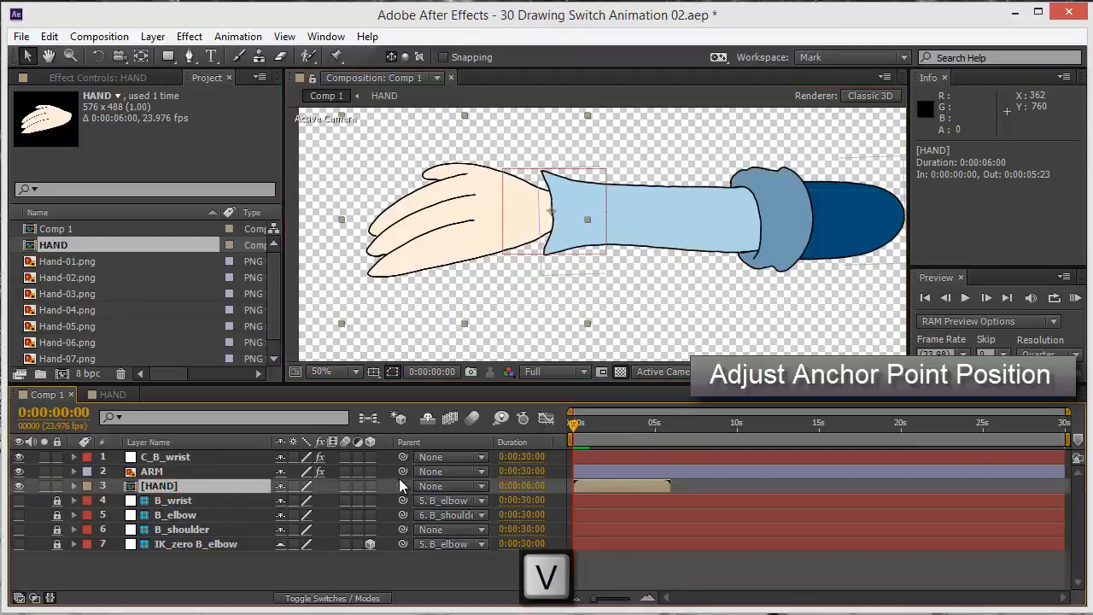
pyautogui.click(204, 473)
pyautogui.click(635, 325)
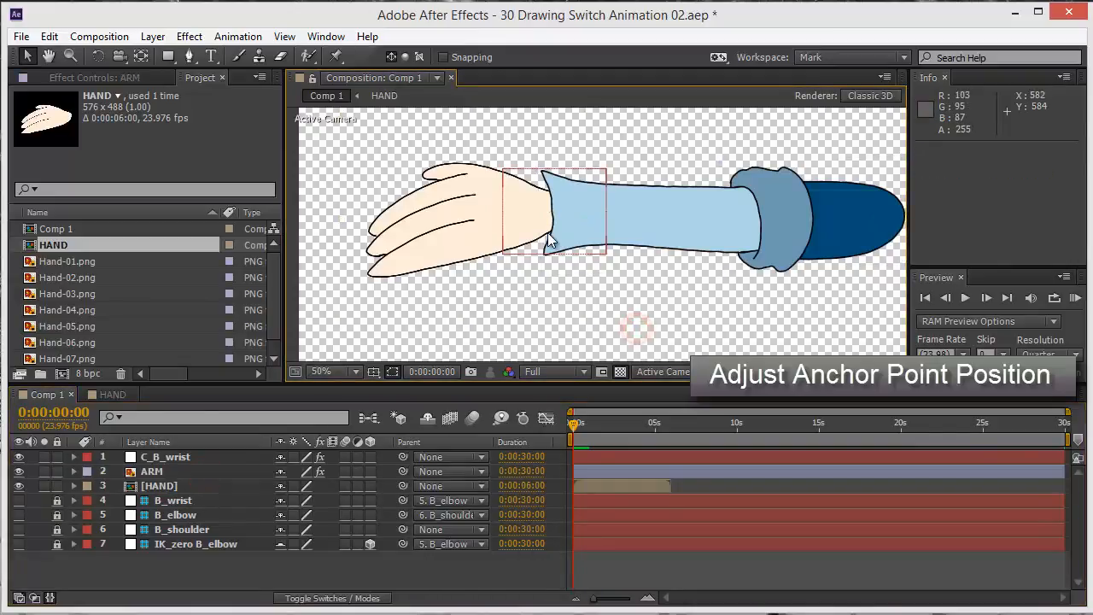
pyautogui.moveTo(541, 235); pyautogui.dragTo(571, 198)
pyautogui.hotkey('ctrl', 'z')
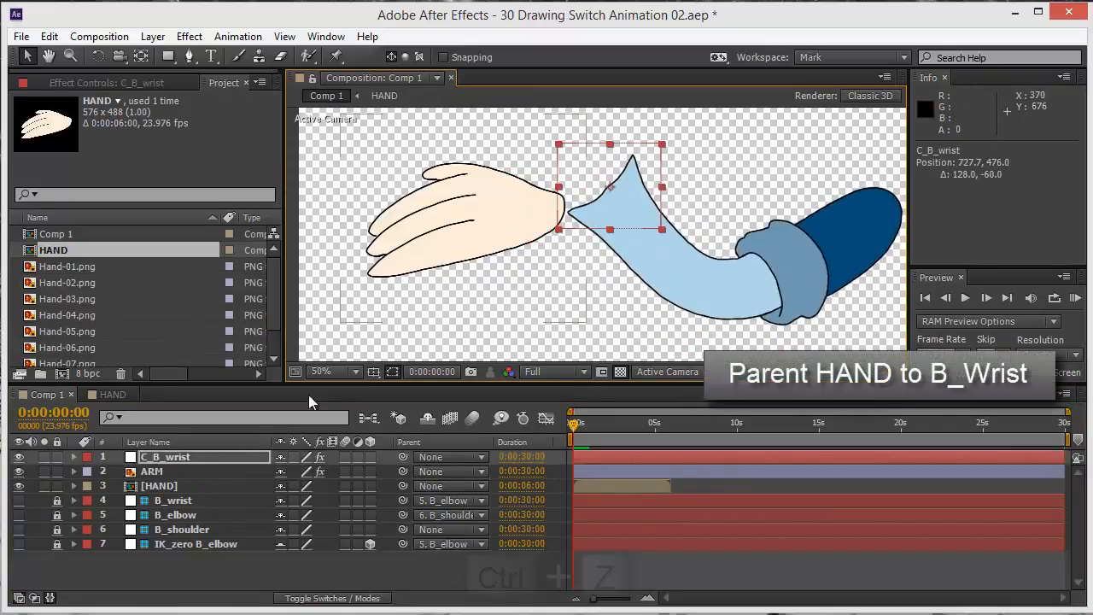
# Try parenting the HAND layer to ARM, move the C_B_wrist controller to test it, and undo the move
pyautogui.click(194, 485)
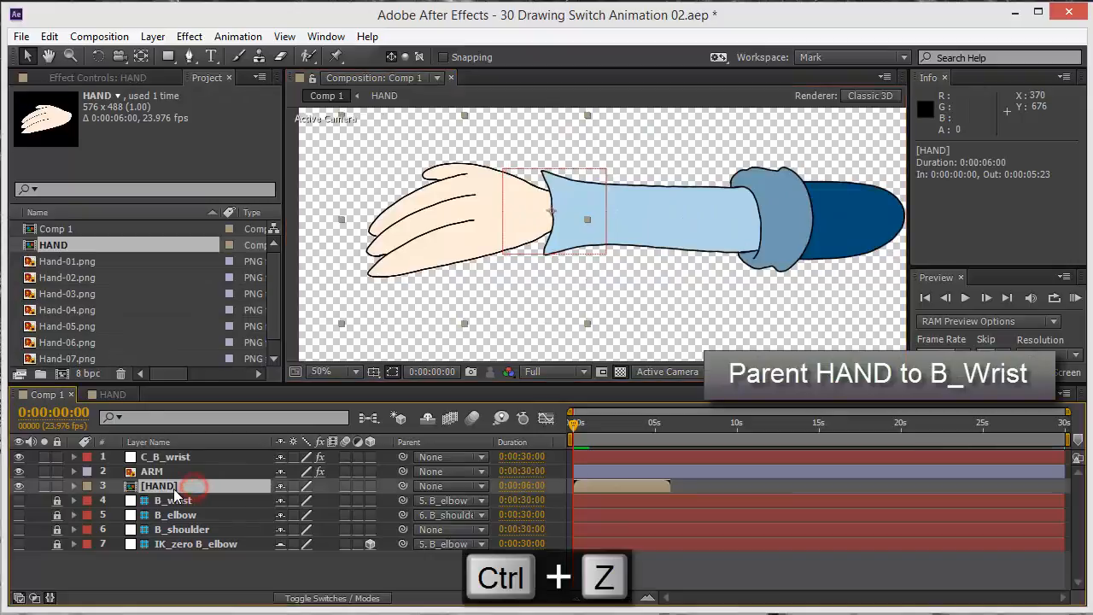
pyautogui.moveTo(402, 486); pyautogui.dragTo(154, 471)
pyautogui.click(676, 305)
pyautogui.moveTo(527, 234); pyautogui.dragTo(632, 181)
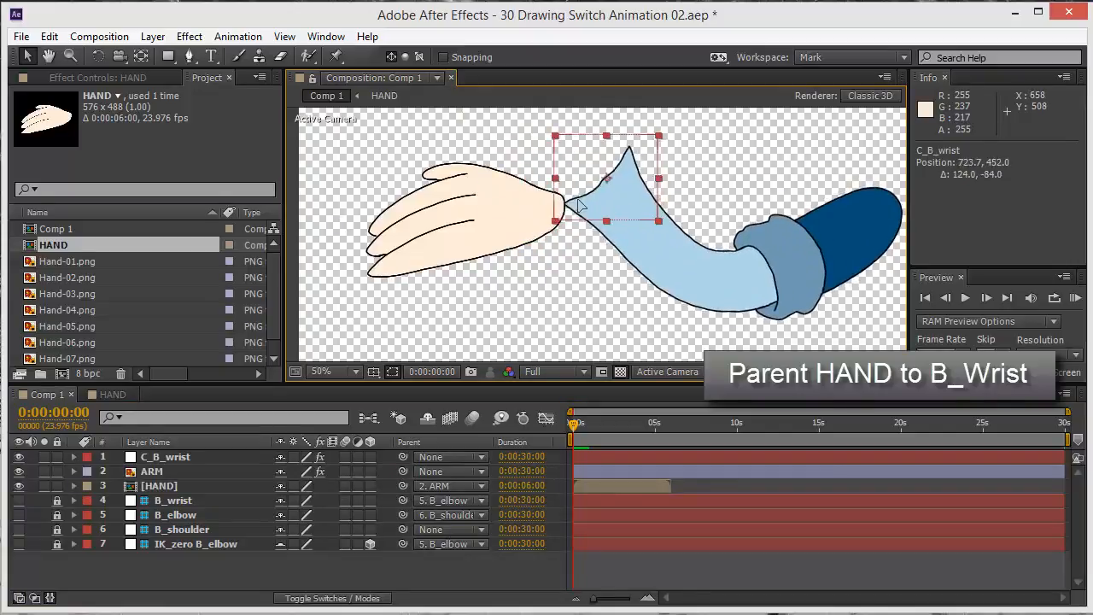
pyautogui.hotkey('ctrl', 'z')
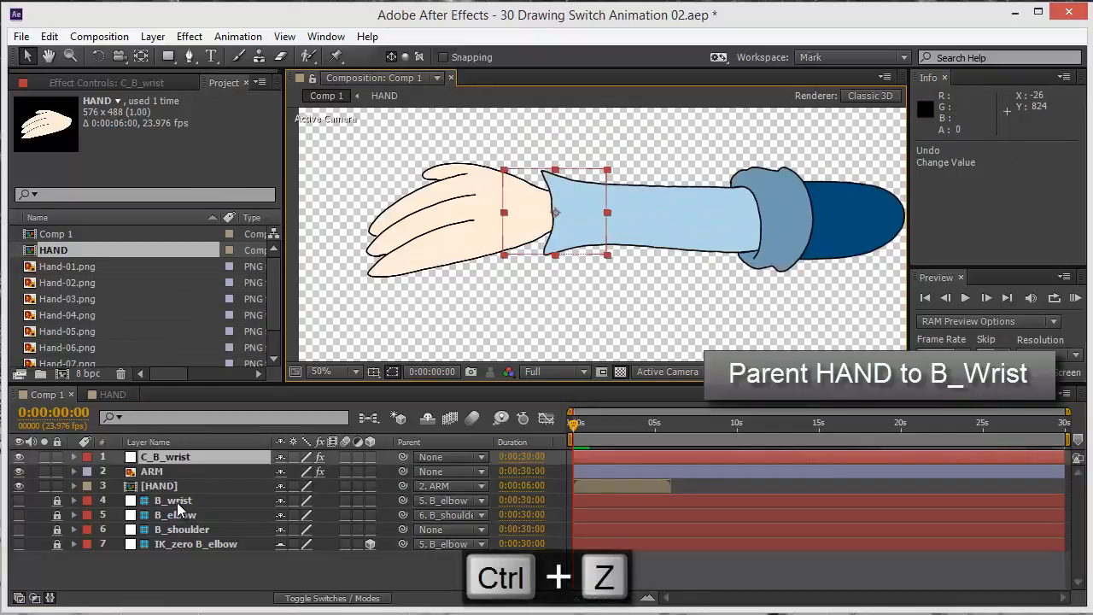
# Parent the HAND layer to the B_wrist bone
pyautogui.click(166, 486)
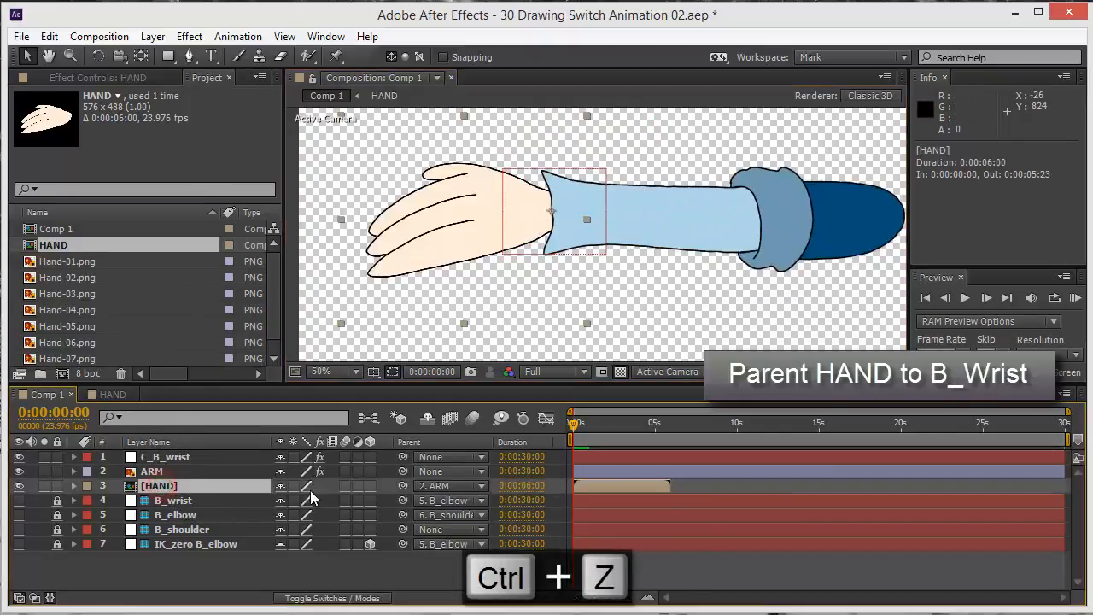
pyautogui.moveTo(404, 485); pyautogui.dragTo(181, 500)
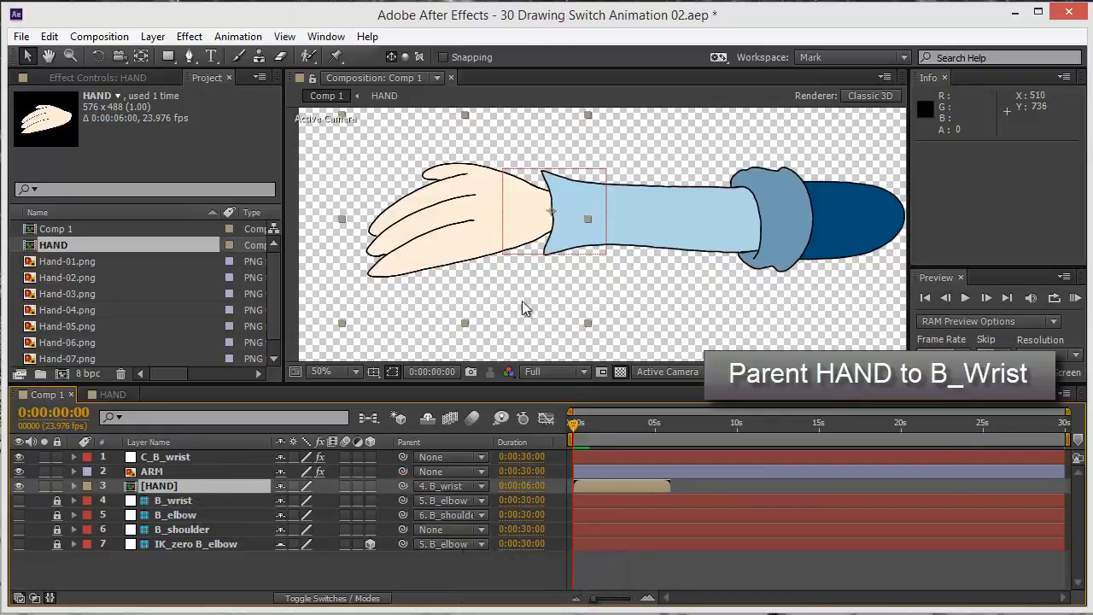
# Test the rig by moving the C_B_wrist controller and rotating it about 35.6°, and undo both changes
pyautogui.click(695, 313)
pyautogui.moveTo(516, 215); pyautogui.dragTo(604, 253)
pyautogui.press('w')
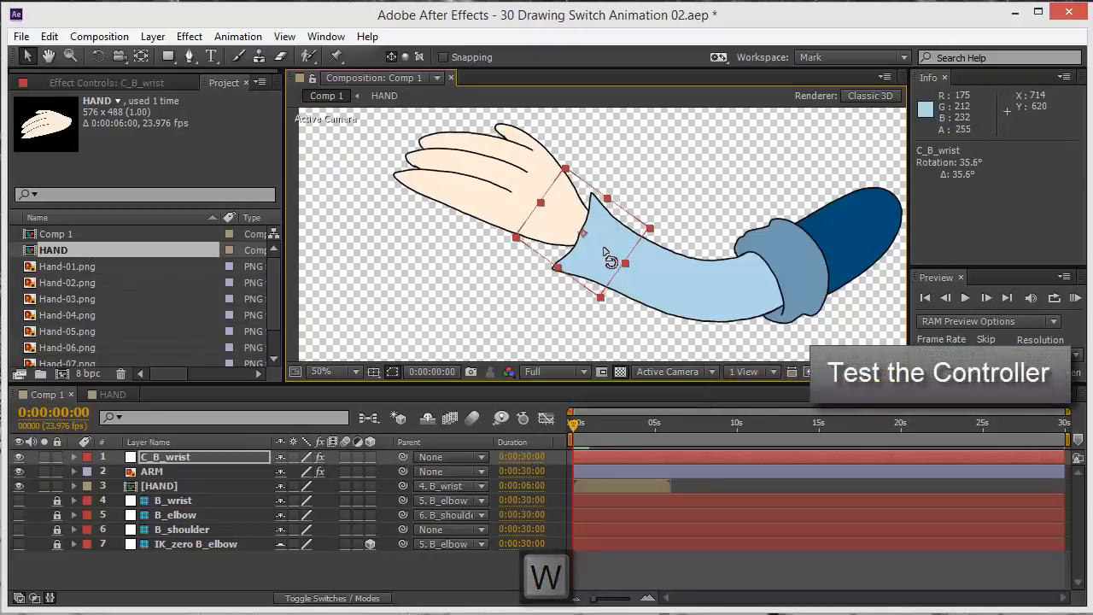
pyautogui.press('v')
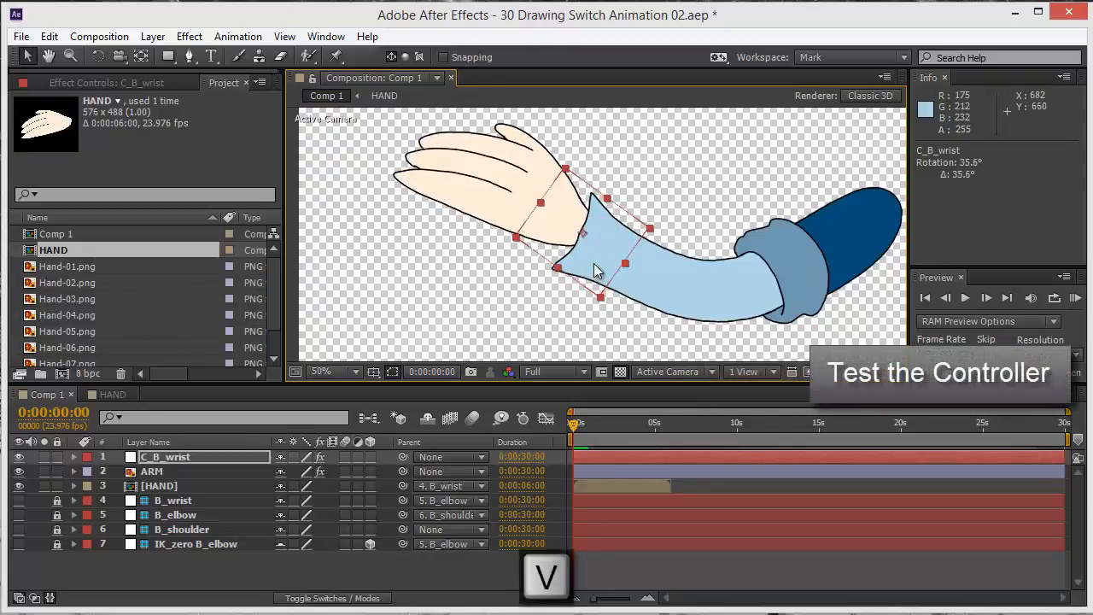
pyautogui.hotkey('ctrl', 'z')
pyautogui.hotkey('ctrl', 'z')
# Enable time remapping on the HAND layer and delete its Time Remap keyframe at 0:00:06:00
pyautogui.click(171, 485)
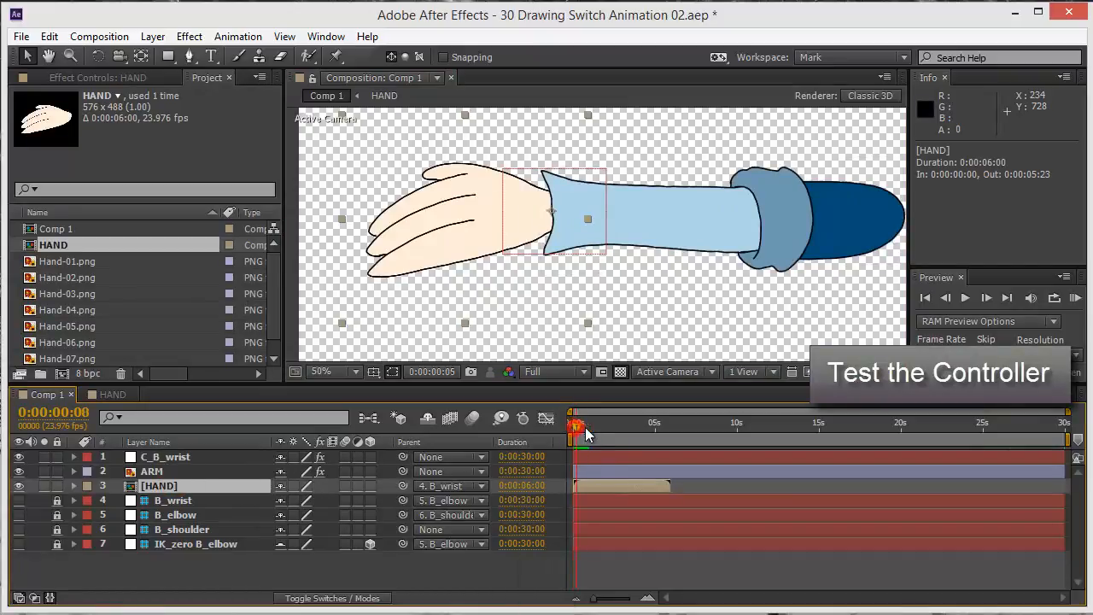
pyautogui.moveTo(585, 427)
pyautogui.mouseDown()
pyautogui.moveTo(640, 425)
pyautogui.moveTo(572, 427)
pyautogui.mouseUp()
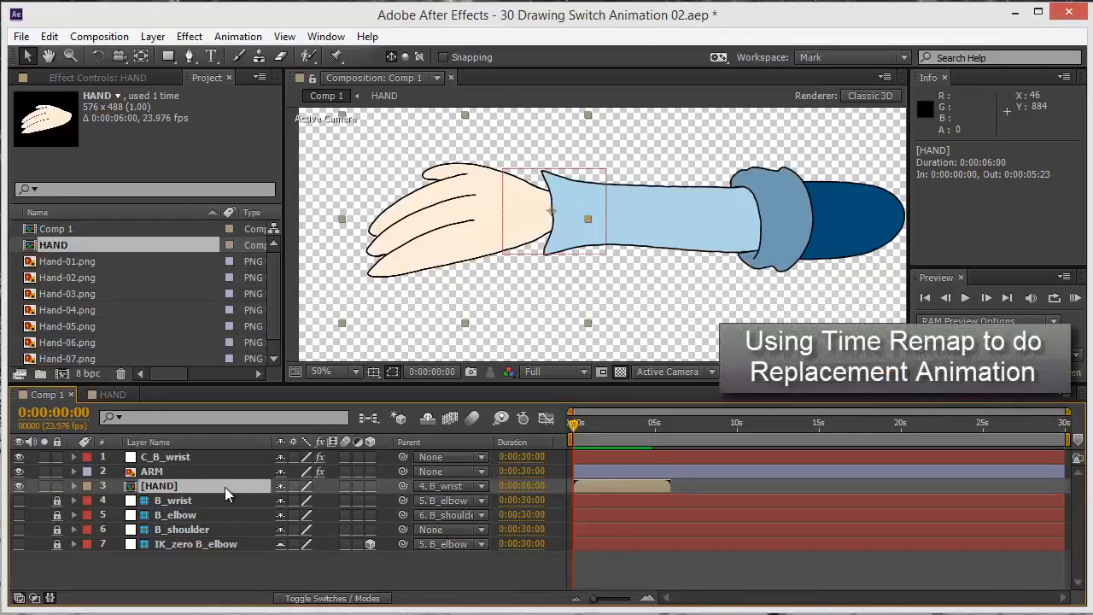
pyautogui.hotkey('ctrl', 'alt', 't')
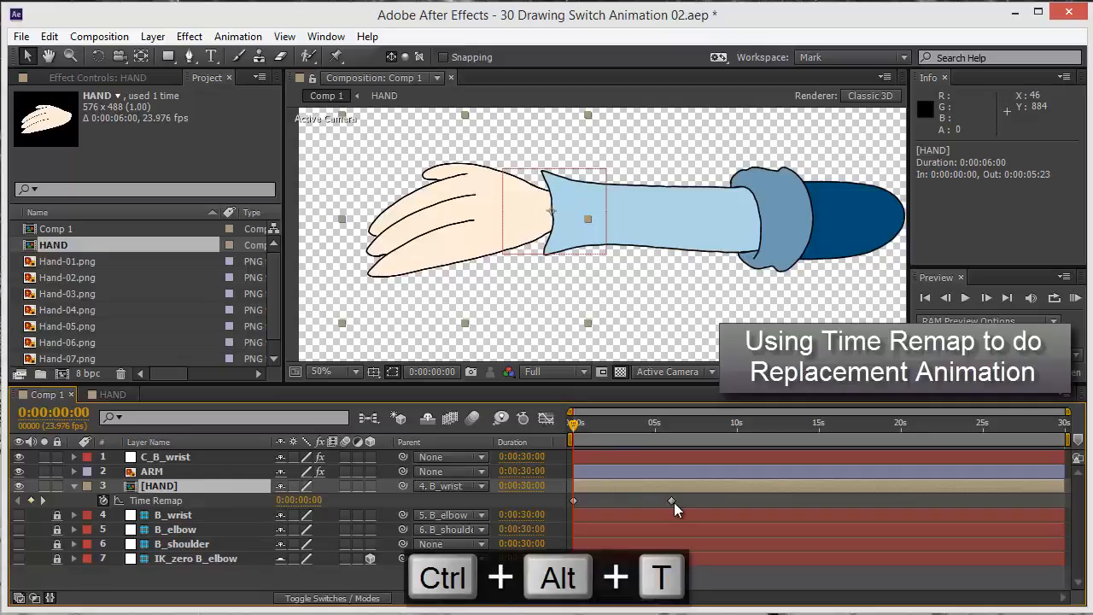
pyautogui.click(671, 501)
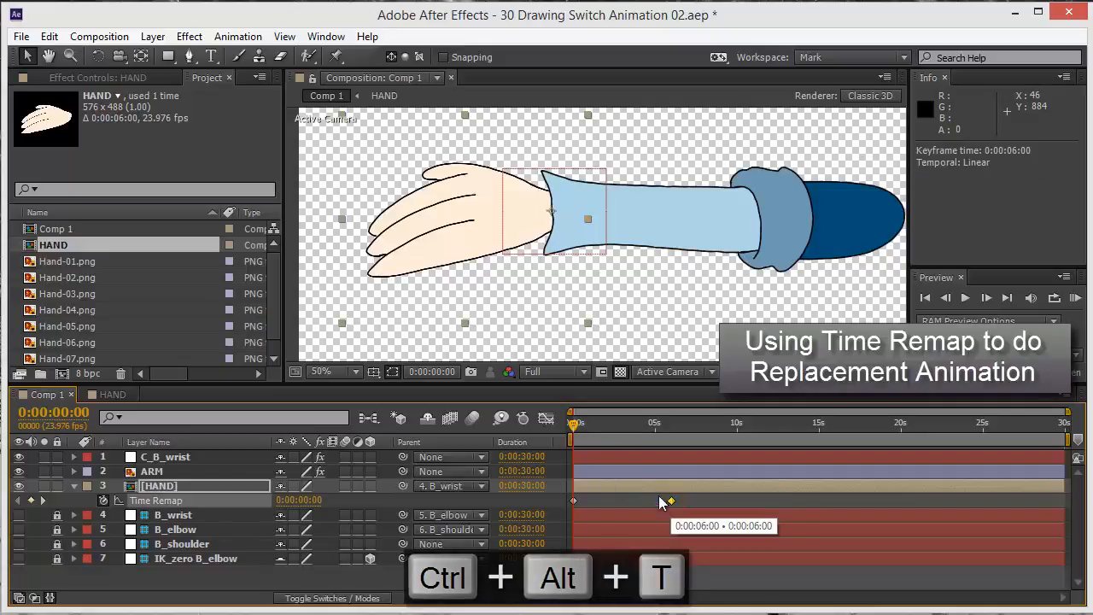
pyautogui.click(655, 503)
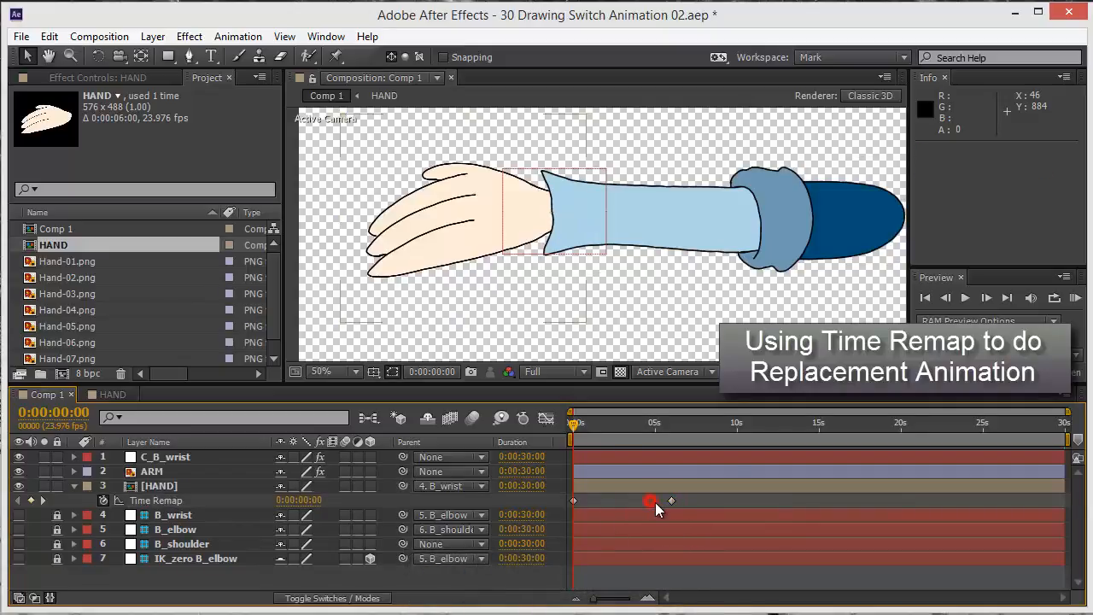
pyautogui.click(671, 502)
pyautogui.press('Delete')
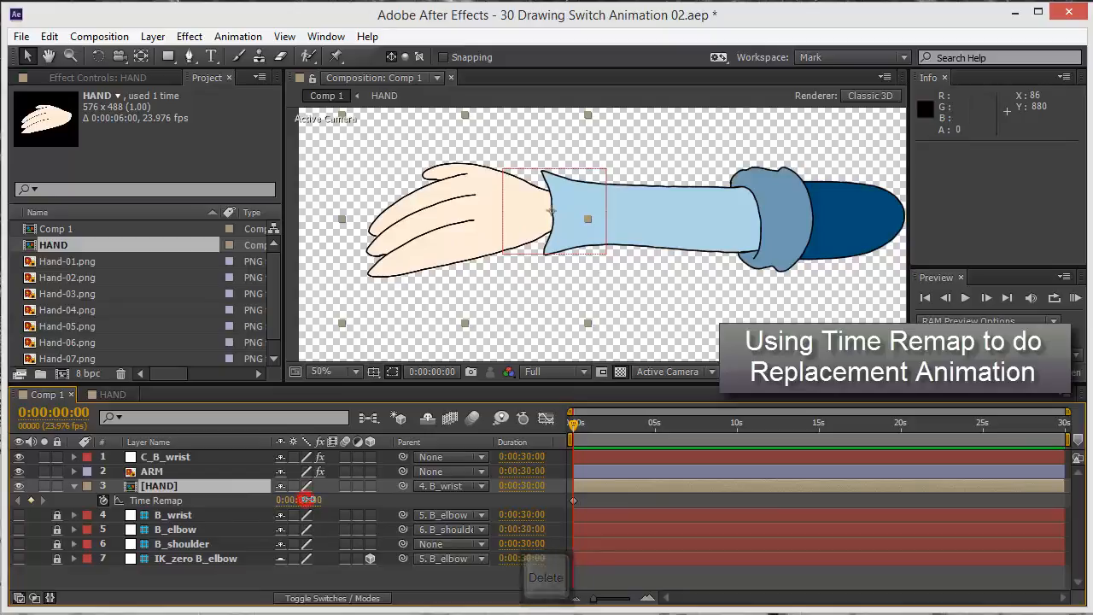
pyautogui.moveTo(321, 501)
pyautogui.mouseDown()
pyautogui.moveTo(407, 510)
pyautogui.moveTo(373, 514)
pyautogui.moveTo(361, 513)
pyautogui.moveTo(425, 508)
pyautogui.moveTo(277, 505)
pyautogui.mouseUp()
pyautogui.click(177, 485)
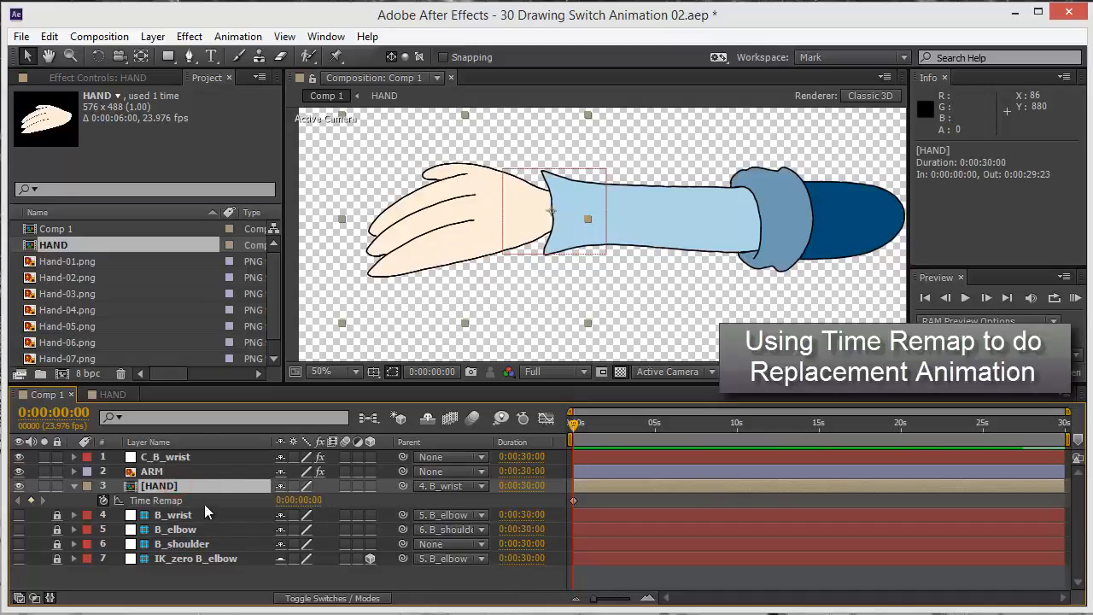
# Show the C_B_wrist controller's effects and collapse all of them from IK / FK through End FK
pyautogui.click(184, 458)
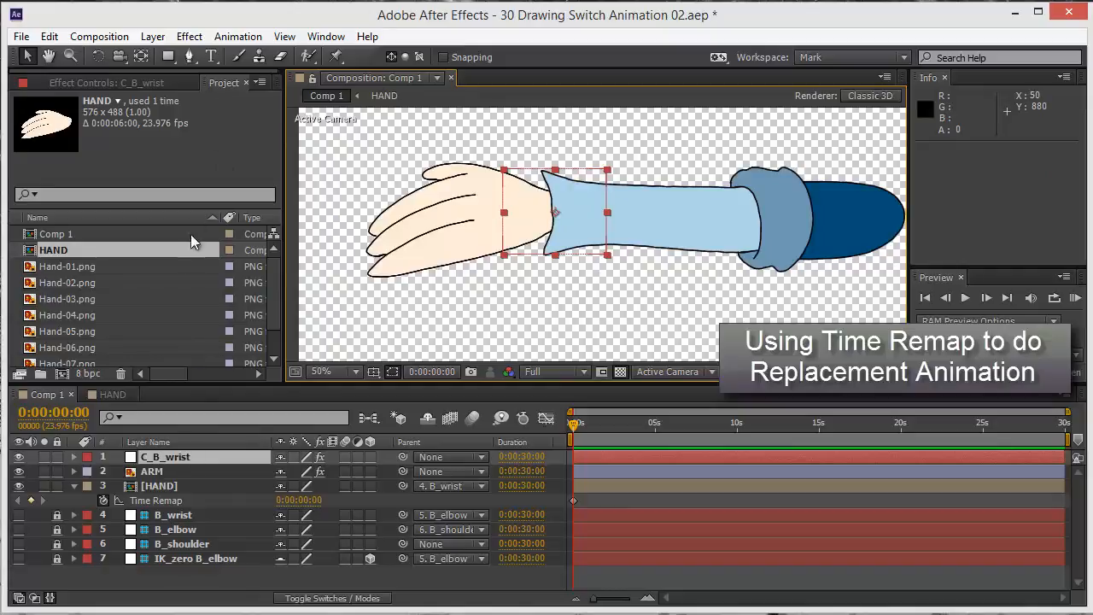
pyautogui.click(129, 77)
pyautogui.click(66, 146)
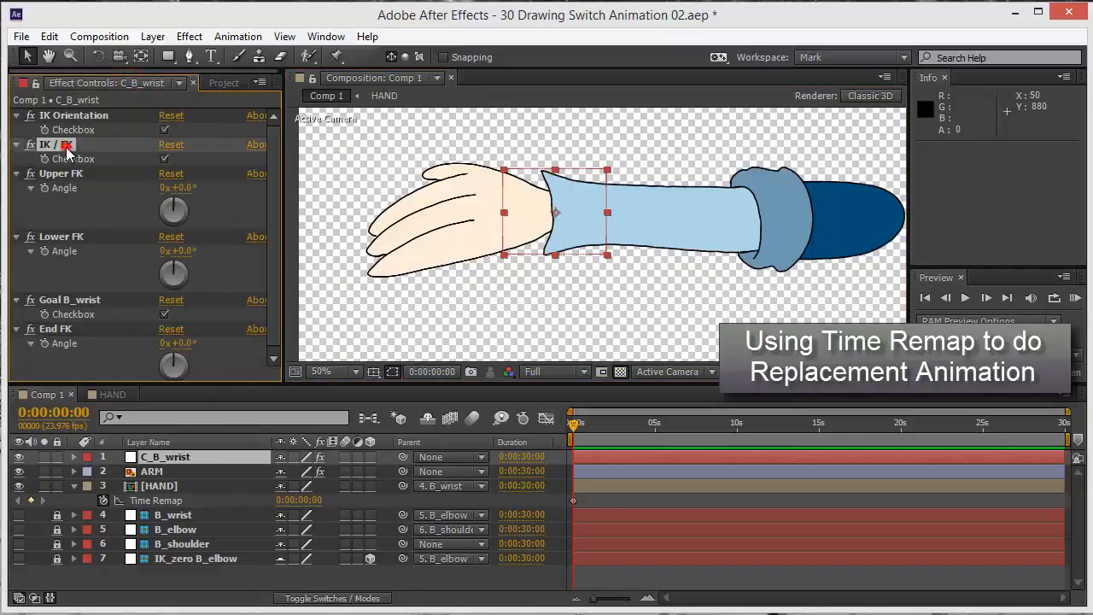
pyautogui.keyDown('shift'); pyautogui.click(70, 330); pyautogui.keyUp('shift')
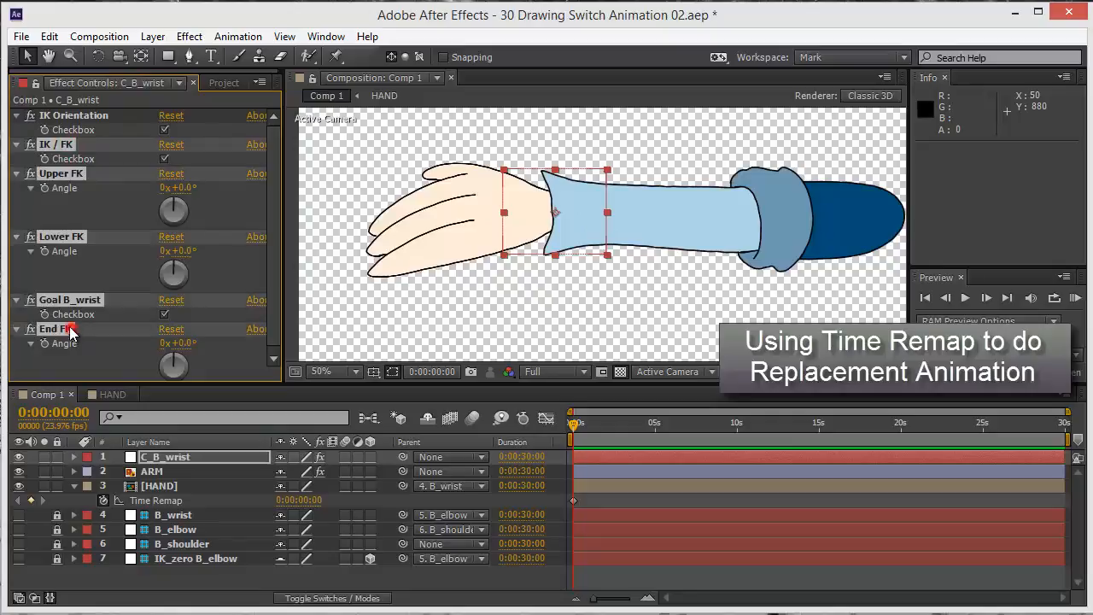
pyautogui.click(17, 146)
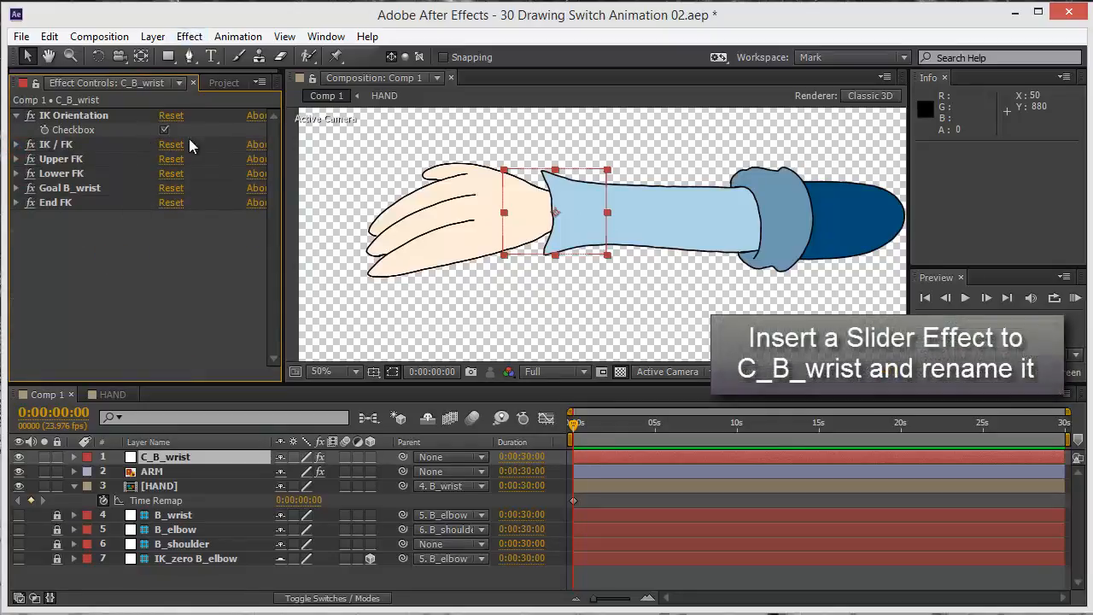
# Add a Slider Control effect to C_B_wrist and place it between IK Orientation and IK / FK
pyautogui.click(188, 38)
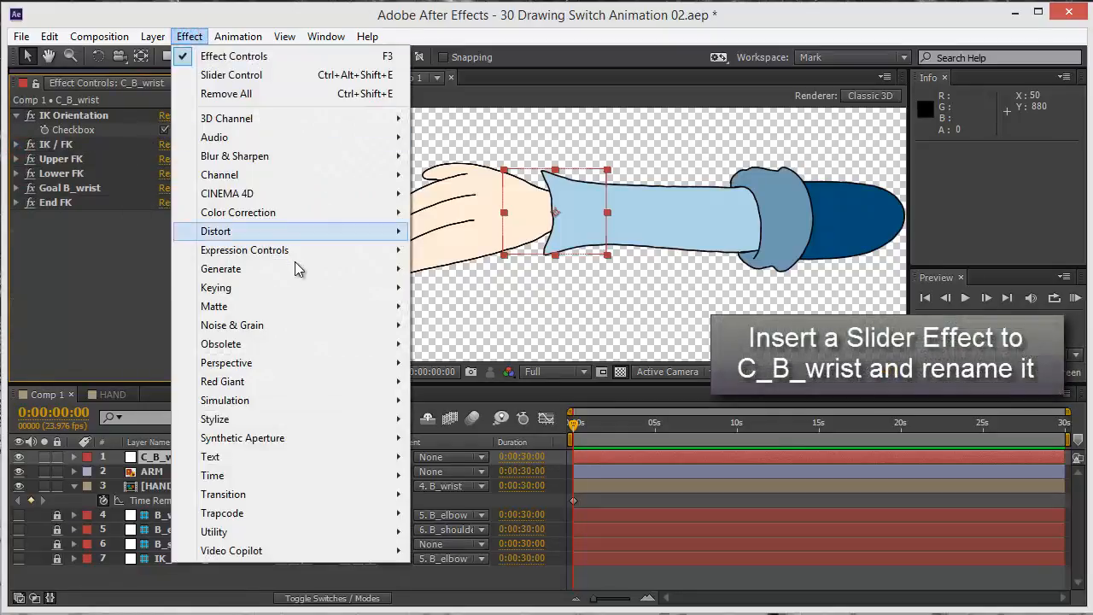
pyautogui.moveTo(357, 255)
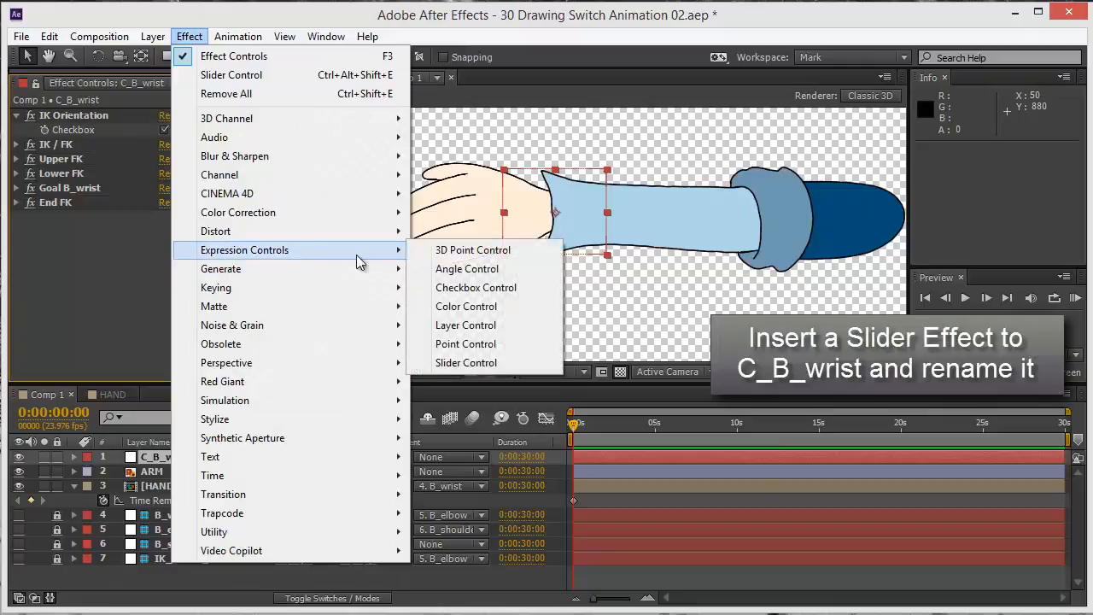
pyautogui.click(465, 362)
pyautogui.moveTo(69, 215); pyautogui.dragTo(64, 144)
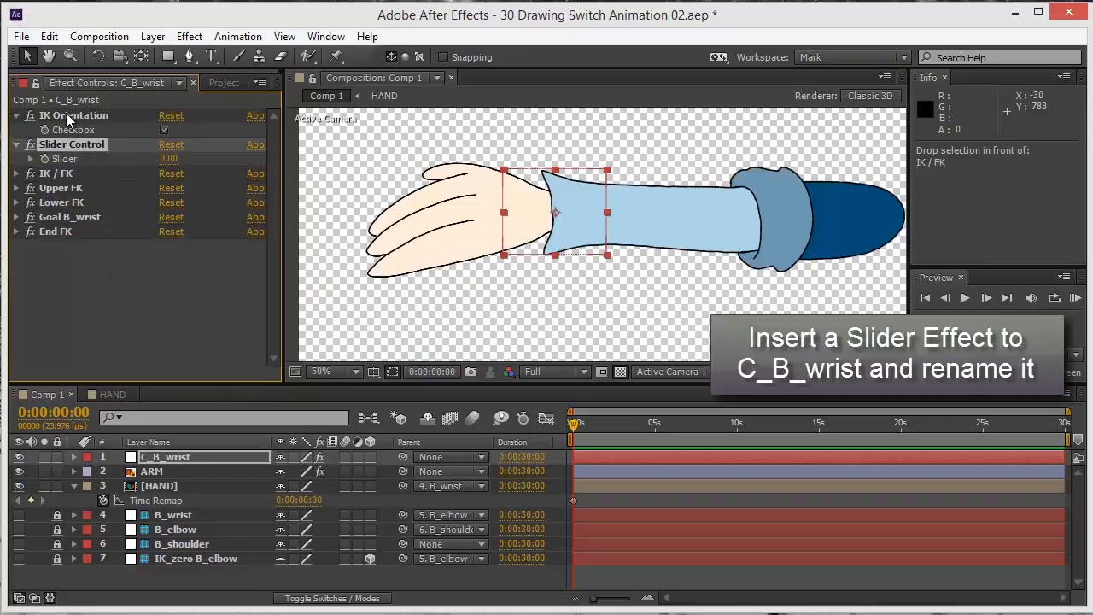
pyautogui.click(68, 117)
pyautogui.click(68, 145)
pyautogui.moveTo(70, 152); pyautogui.dragTo(76, 261)
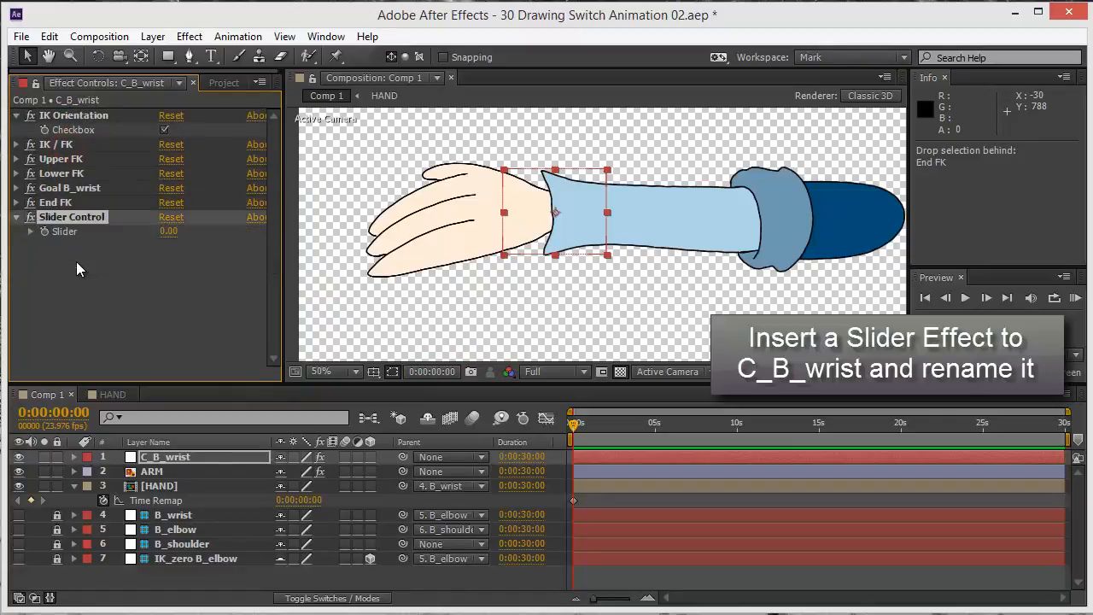
pyautogui.click(67, 220)
pyautogui.moveTo(80, 214); pyautogui.dragTo(73, 148)
# Rename the Slider Control effect on C_B_wrist as HAND
pyautogui.press('Return')
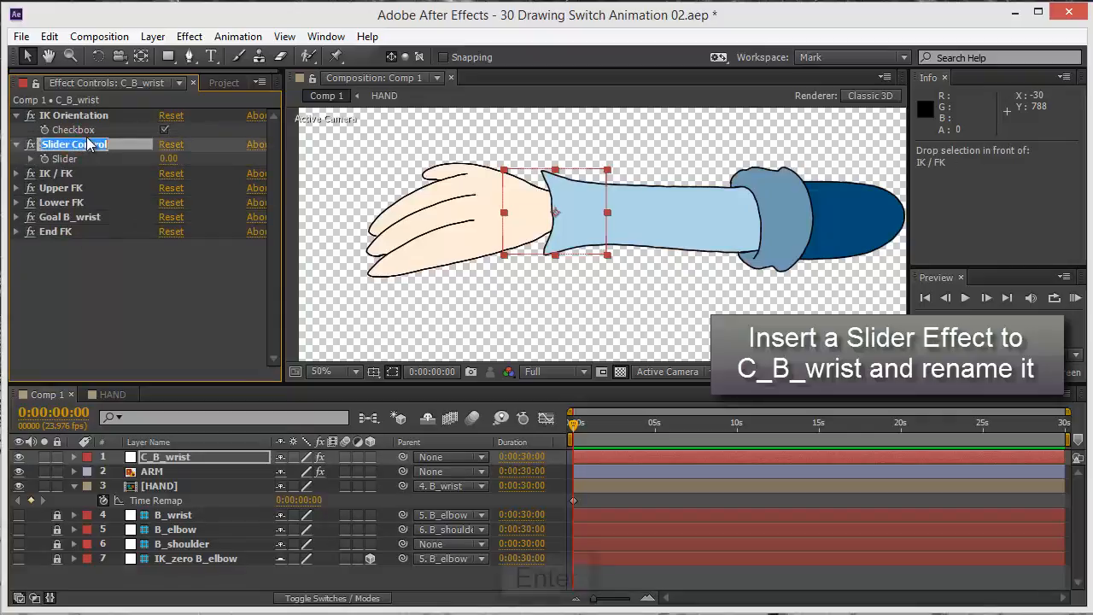
pyautogui.write('HAND')
pyautogui.press('Return')
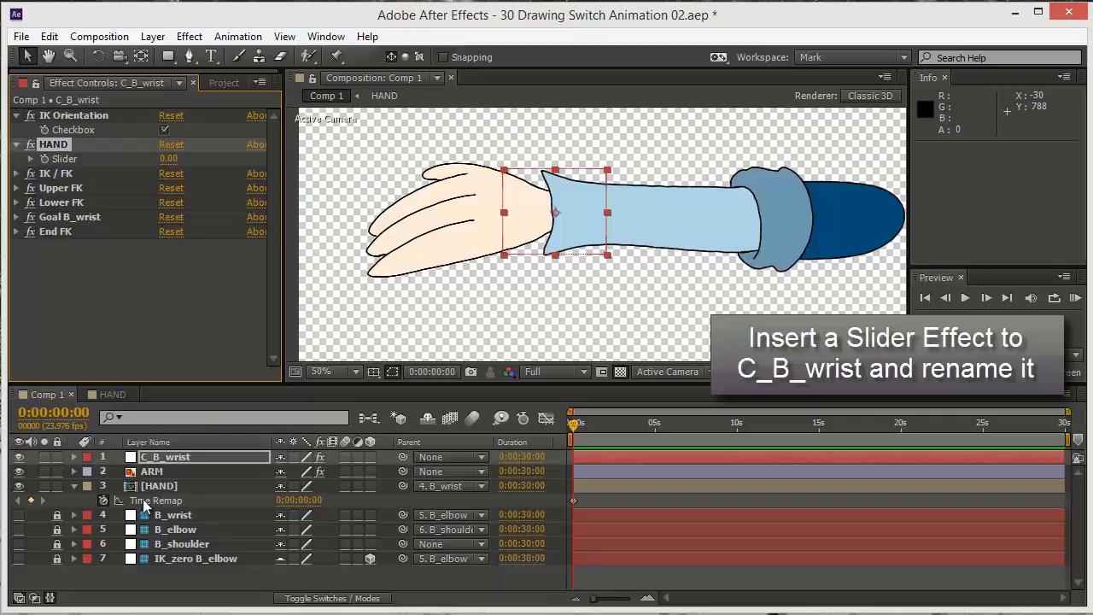
# Reveal C_B_wrist's HAND slider in the timeline and link the HAND layer's Time Remap to it with an expression
pyautogui.press('e')
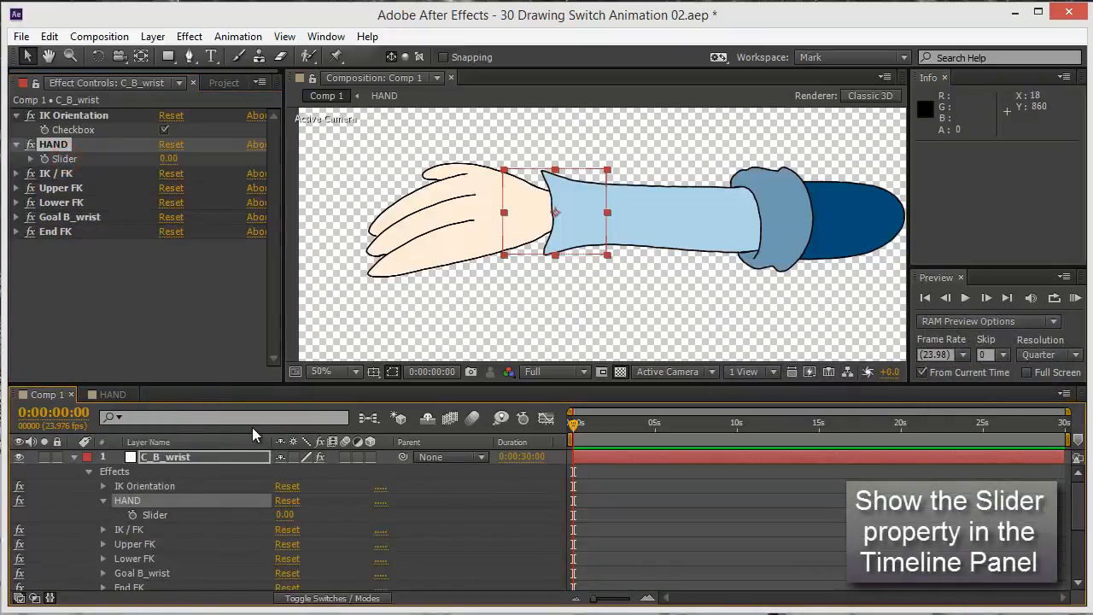
pyautogui.press('`')
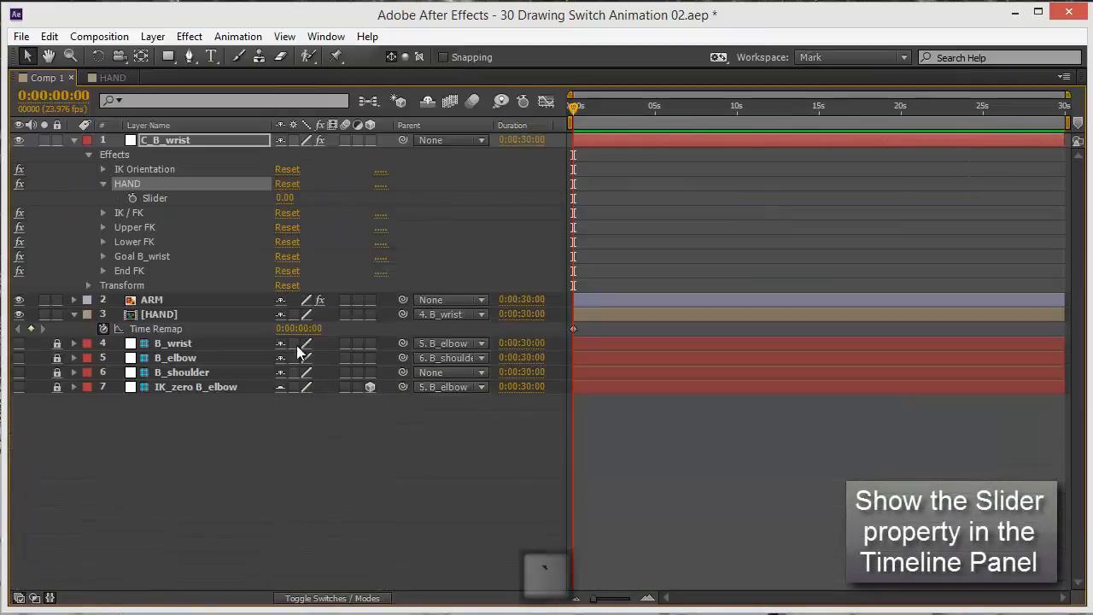
pyautogui.click(178, 436)
pyautogui.click(159, 314)
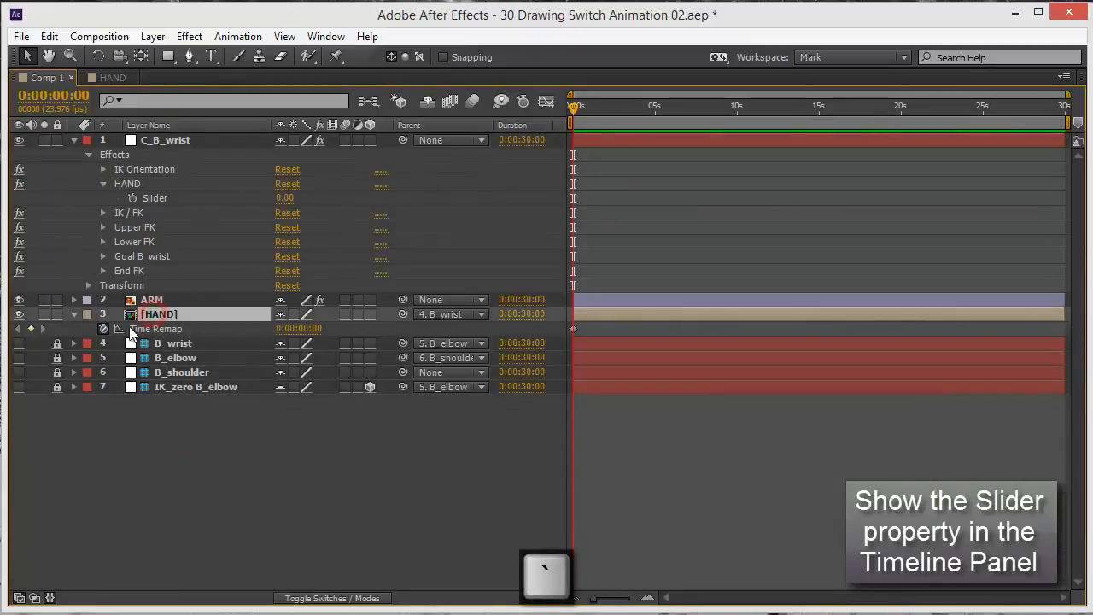
pyautogui.keyDown('alt'); pyautogui.click(103, 328); pyautogui.keyUp('alt')
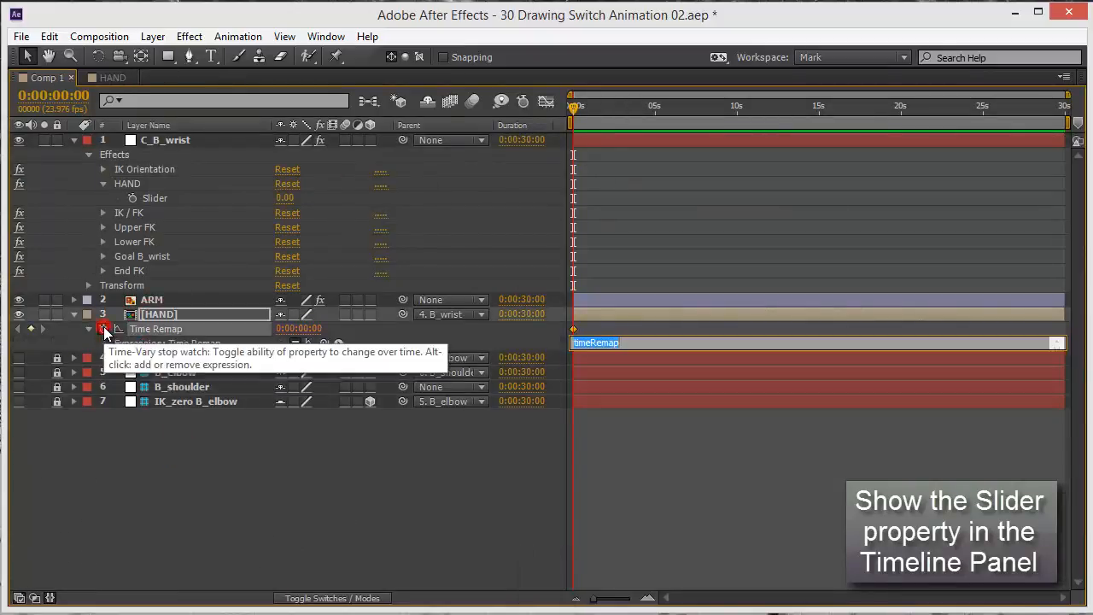
pyautogui.moveTo(325, 342); pyautogui.dragTo(154, 198)
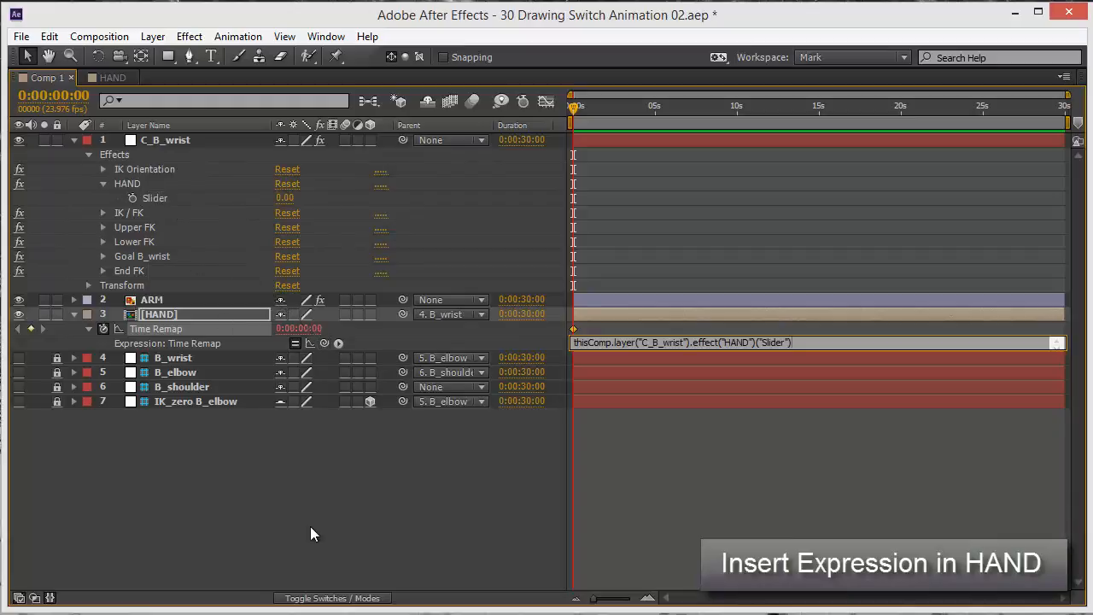
pyautogui.press('Return')
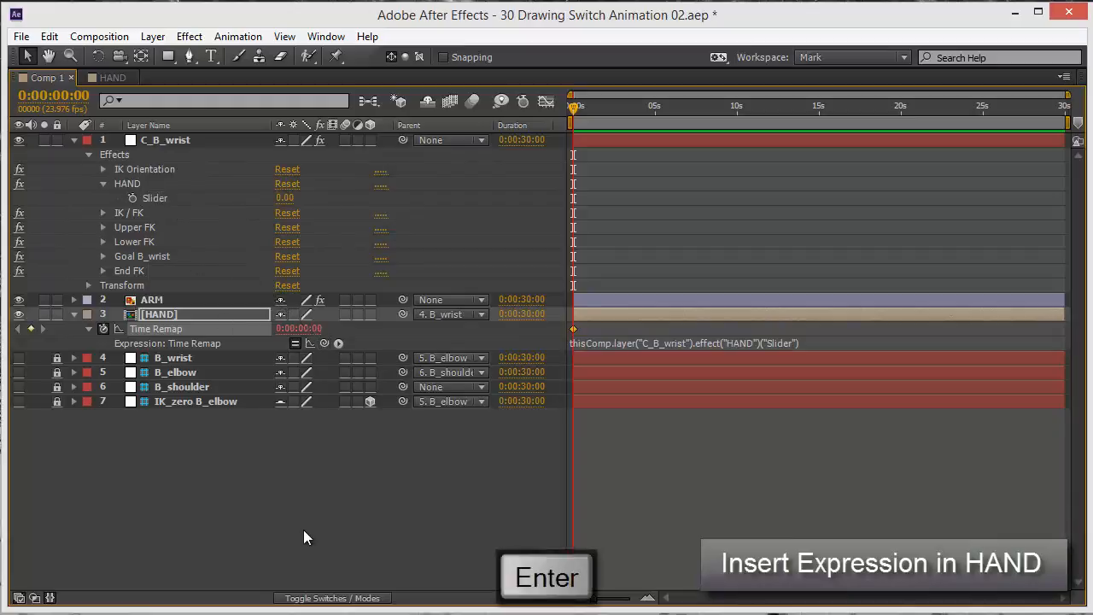
pyautogui.press('`')
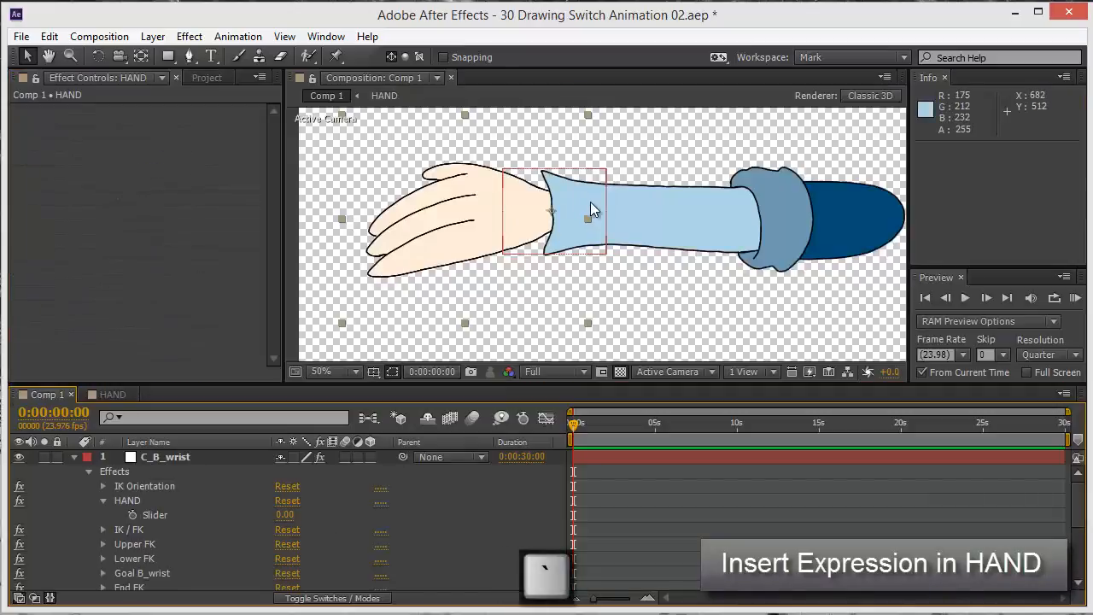
# Test the drawing switch by setting C_B_wrist's HAND slider to 4, 0 and 1
pyautogui.click(649, 140)
pyautogui.click(571, 174)
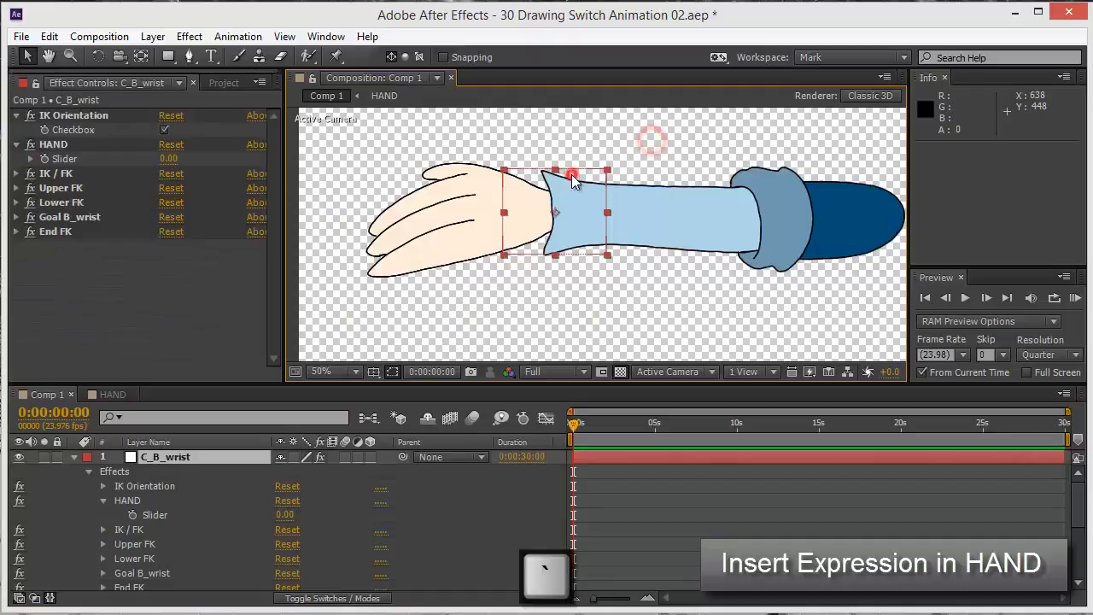
pyautogui.click(168, 160)
pyautogui.write('4')
pyautogui.press('Return')
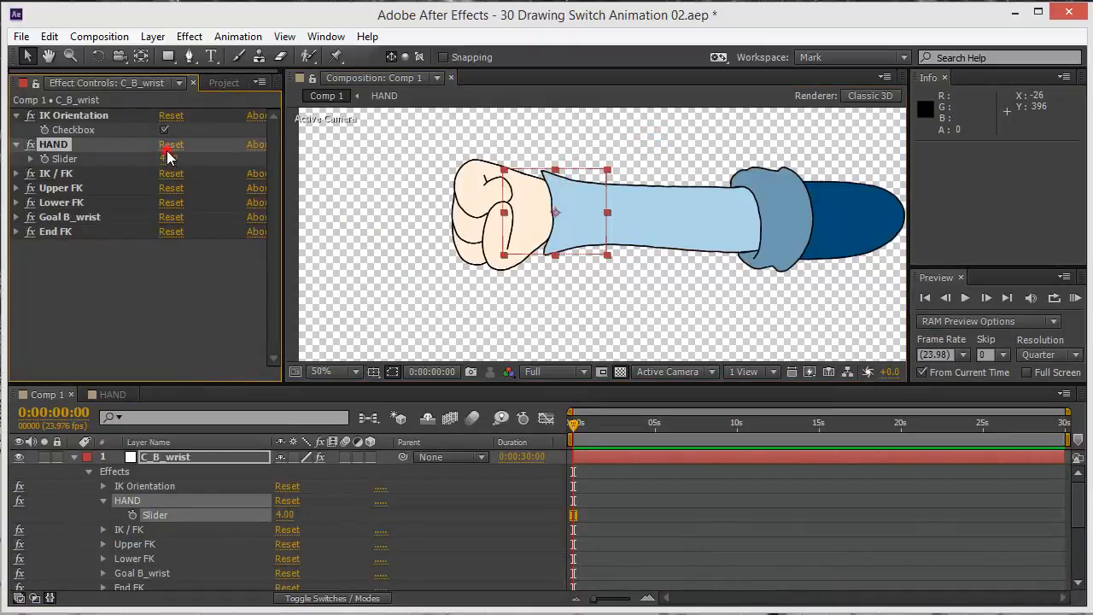
pyautogui.click(168, 148)
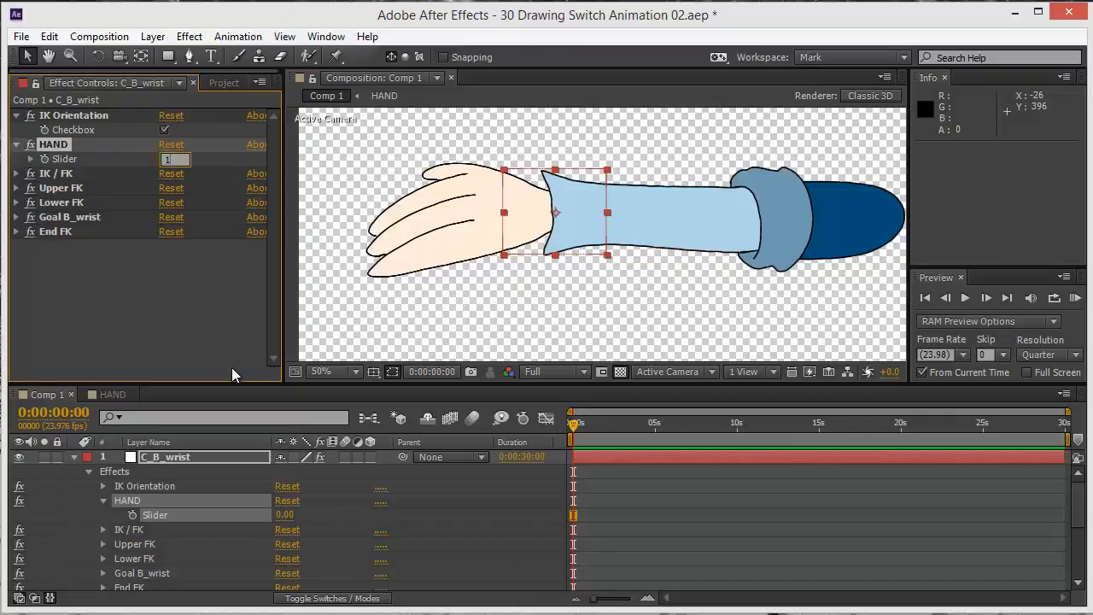
pyautogui.press('Return')
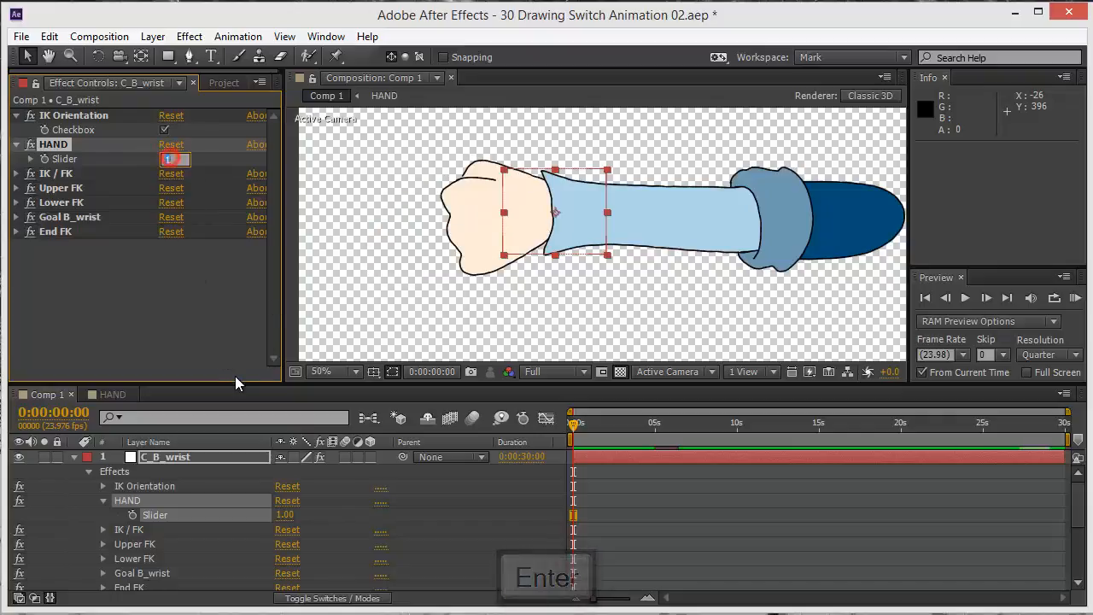
# Step C_B_wrist's HAND slider through the values 0, 1, 2 and 3 to switch the hand drawings
pyautogui.write('0')
pyautogui.press('Return')
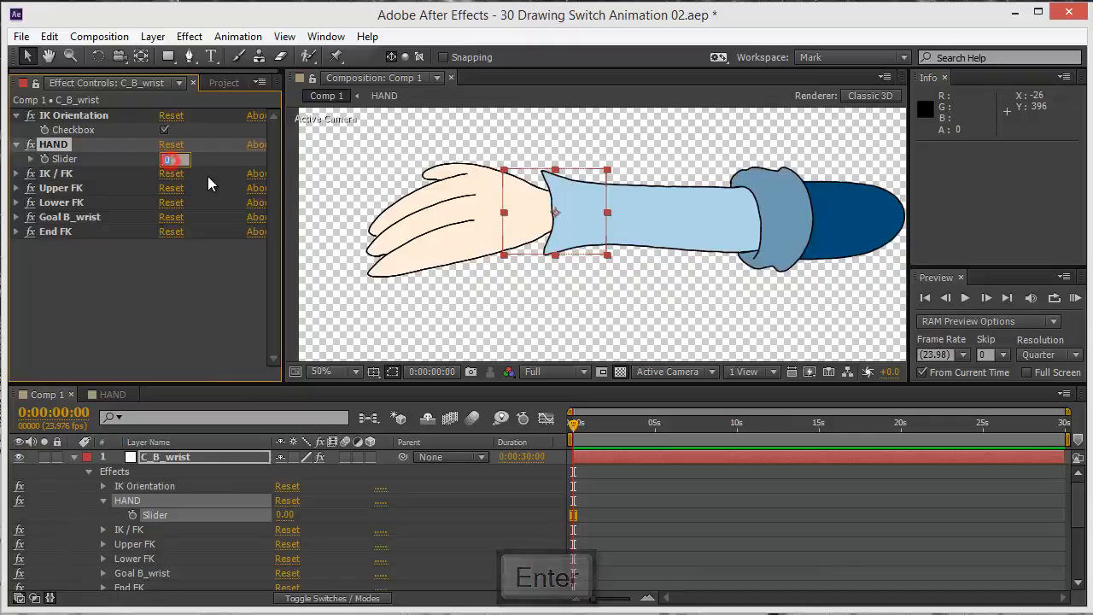
pyautogui.write('1')
pyautogui.press('Return')
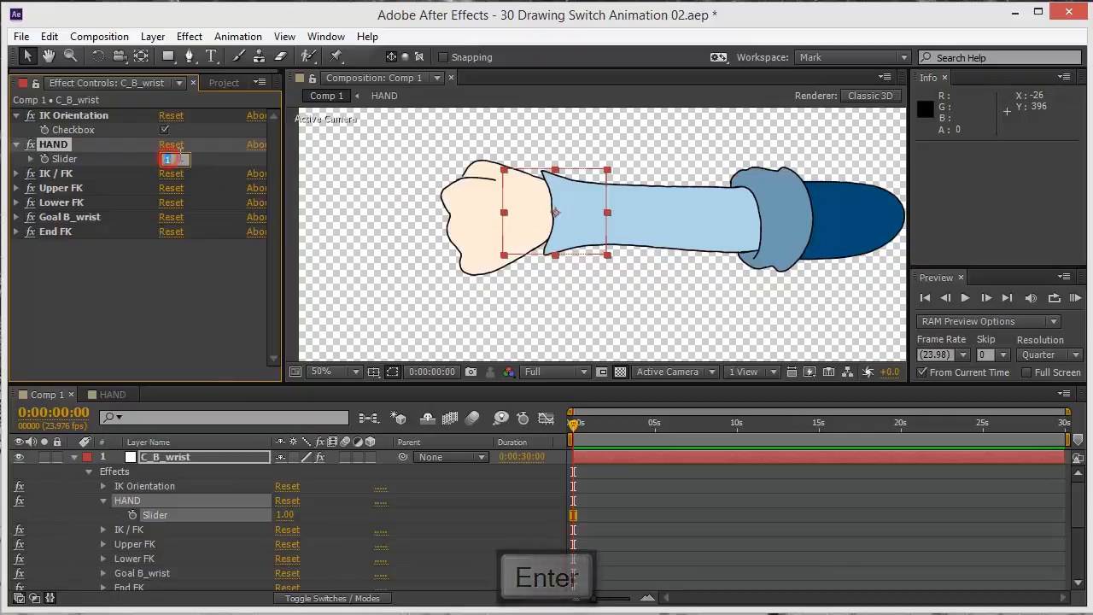
pyautogui.write('2')
pyautogui.press('Return')
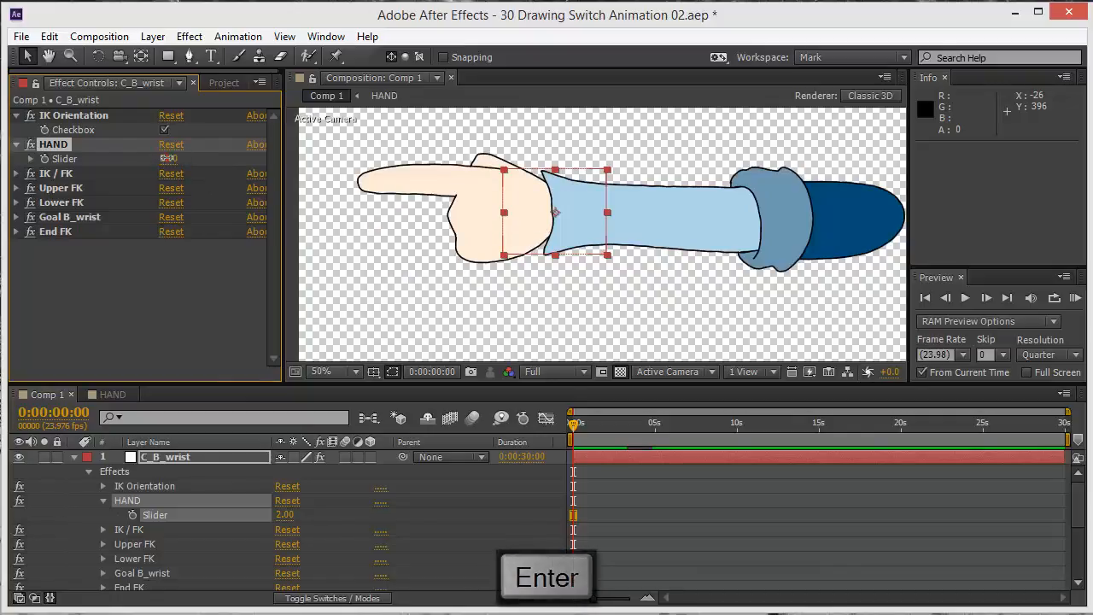
pyautogui.write('3')
pyautogui.press('Return')
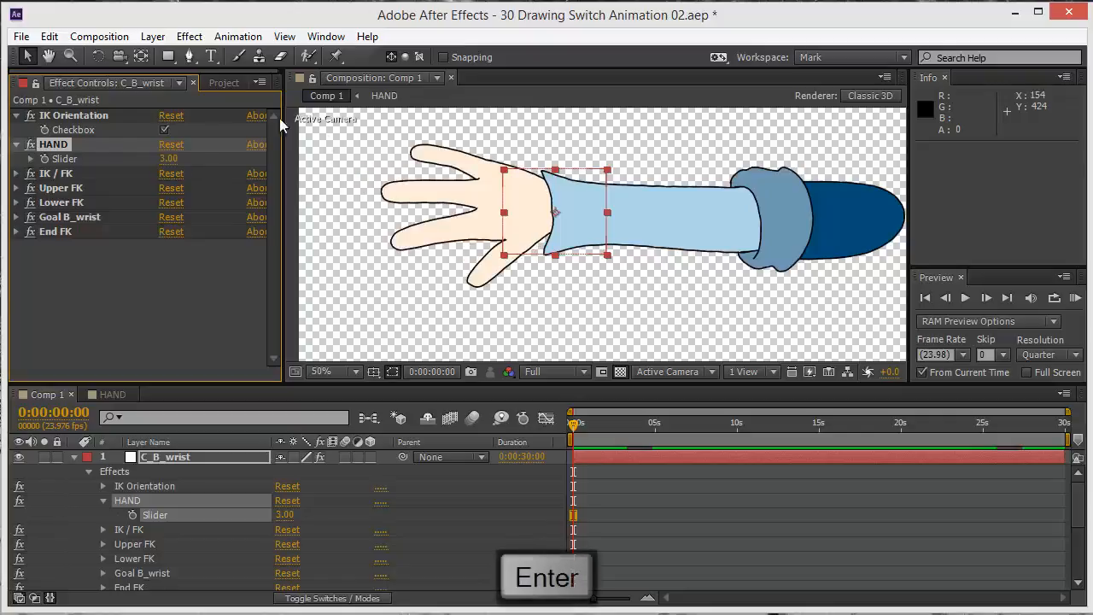